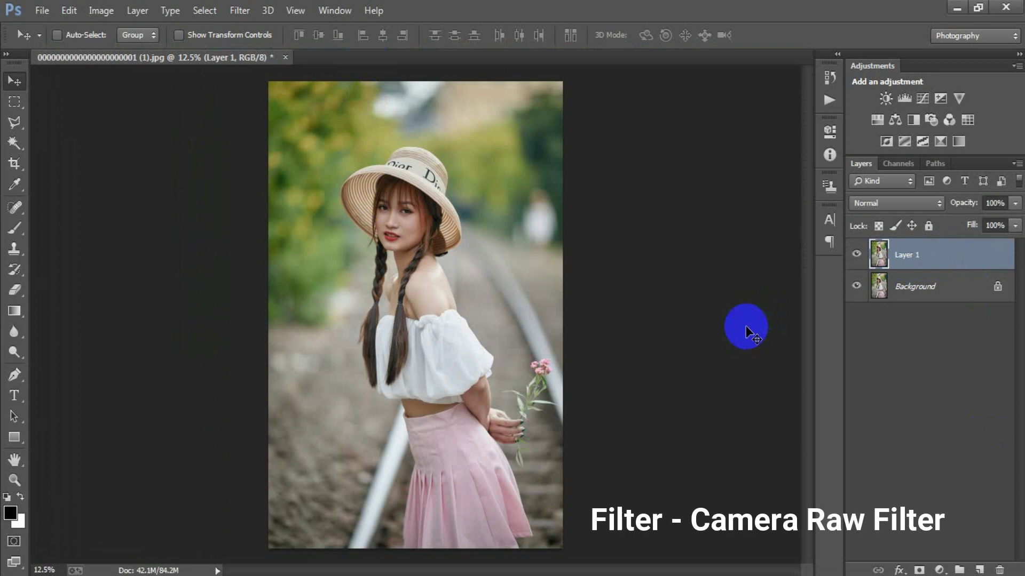
Step: Open the Camera Raw filter on Layer 1 and set the white balance to Temperature +8 and Tint -17
{"action": "left_click", "coordinate": [243, 21]}
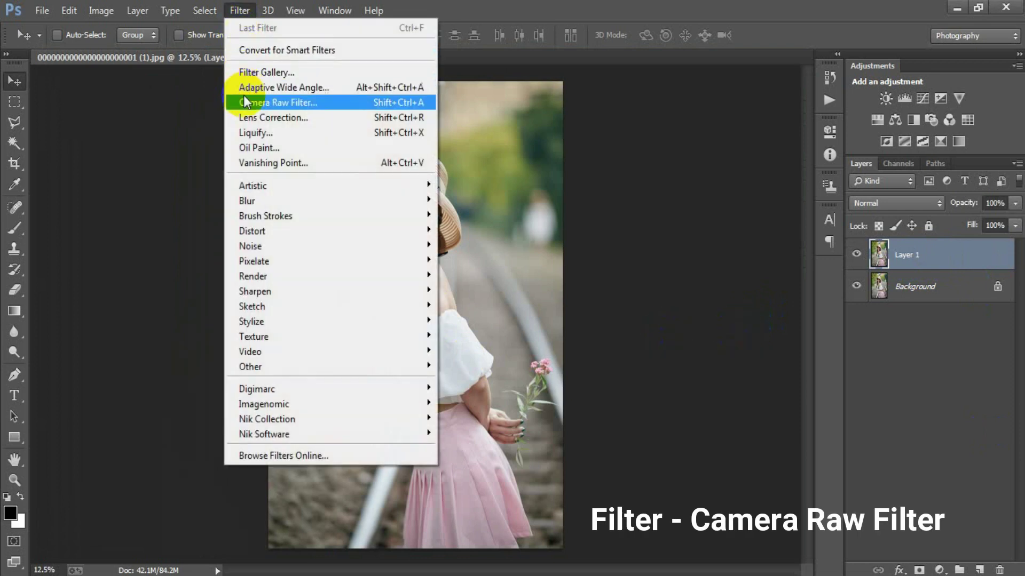
{"action": "left_click", "coordinate": [296, 103]}
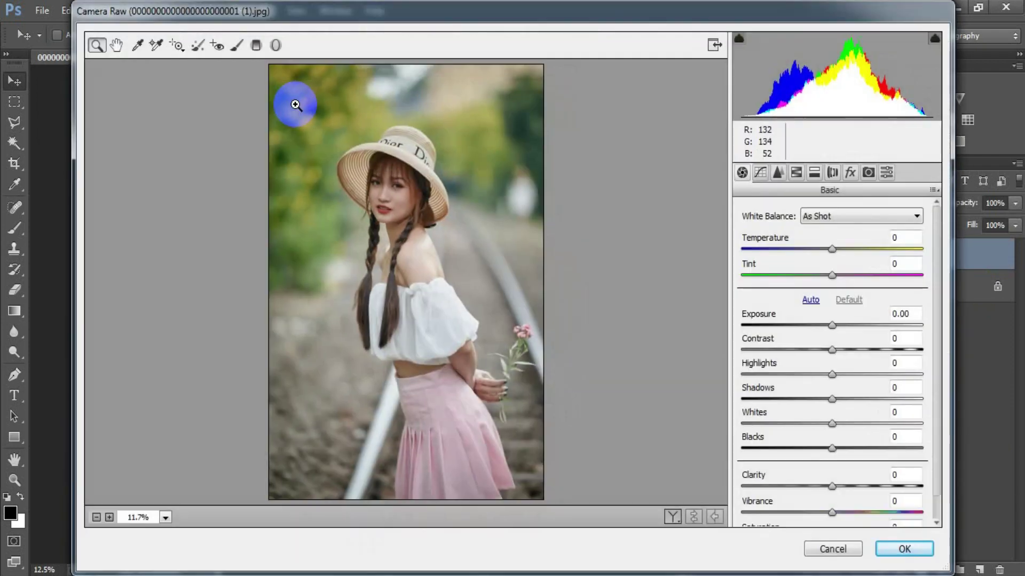
{"action": "left_click_drag", "start_coordinate": [832, 250], "coordinate": [840, 251]}
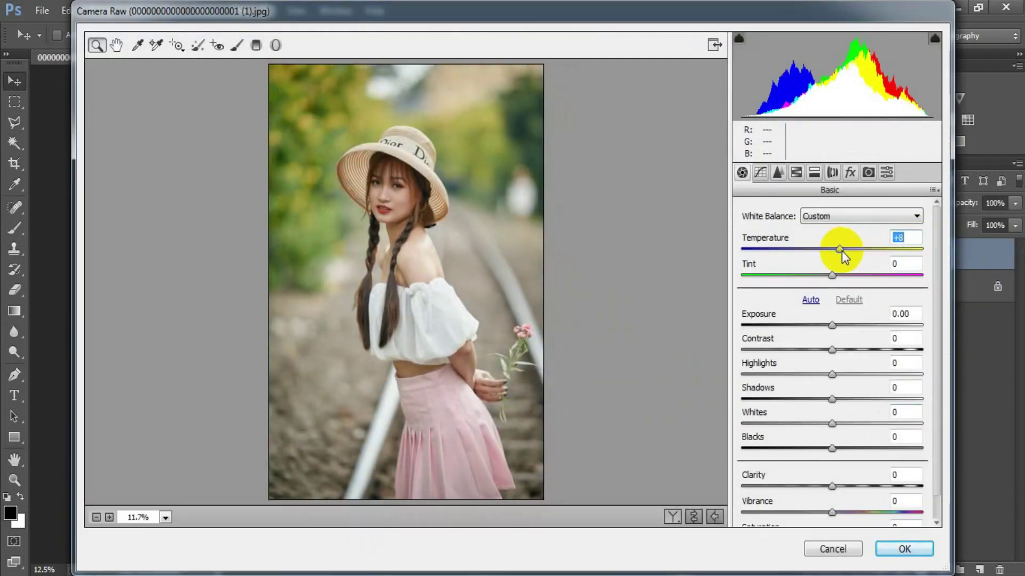
{"action": "left_click_drag", "start_coordinate": [832, 275], "coordinate": [818, 275]}
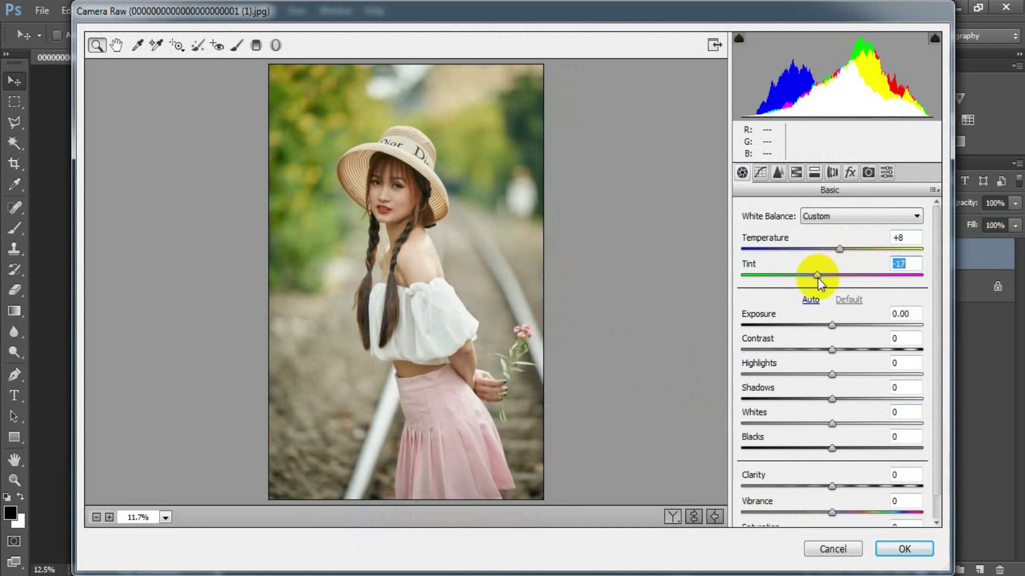
Step: Adjust the basic tones to Exposure -0.15, Contrast +12, Shadows +35, Whites +20 and Blacks -15
{"action": "left_click_drag", "start_coordinate": [831, 325], "coordinate": [828, 326]}
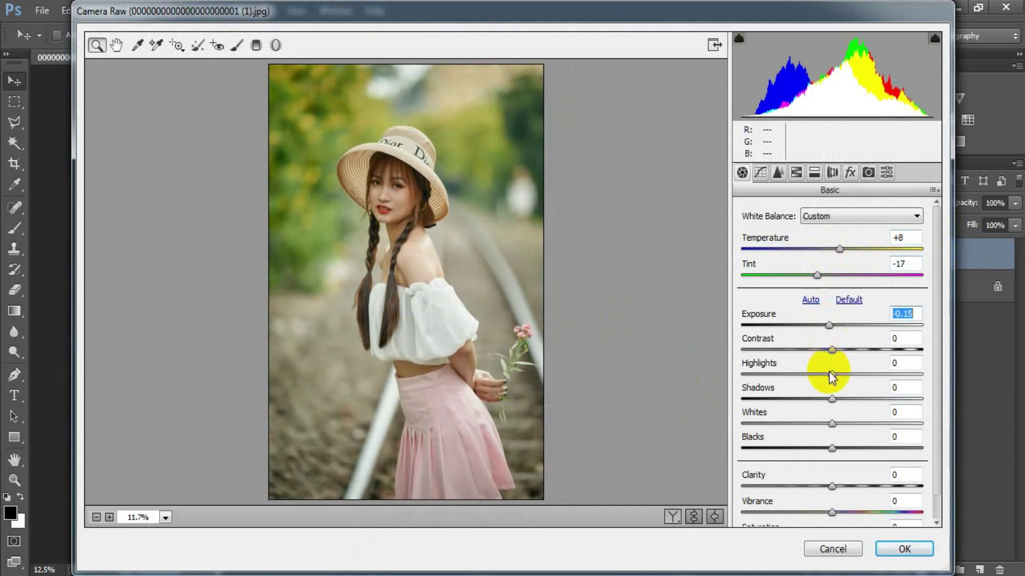
{"action": "left_click_drag", "start_coordinate": [832, 350], "coordinate": [843, 355]}
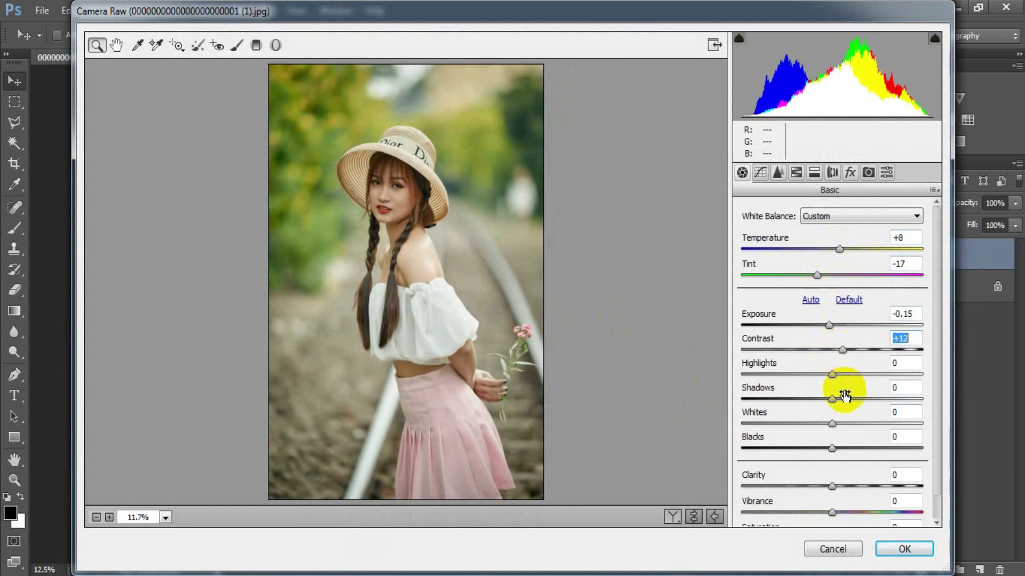
{"action": "left_click_drag", "start_coordinate": [831, 397], "coordinate": [861, 400]}
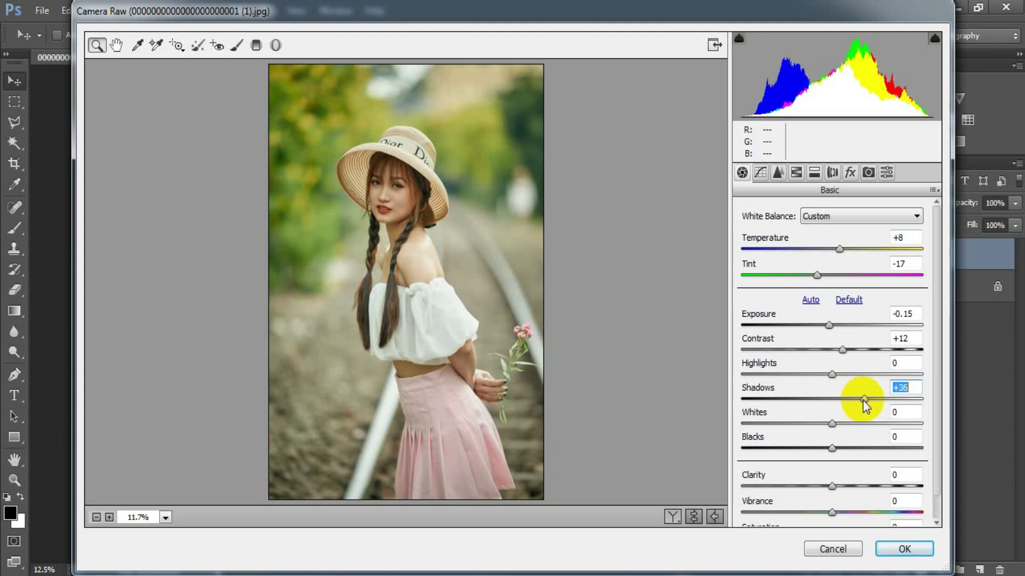
{"action": "left_click_drag", "start_coordinate": [861, 398], "coordinate": [862, 400]}
{"action": "left_click_drag", "start_coordinate": [863, 407], "coordinate": [864, 408]}
{"action": "left_click_drag", "start_coordinate": [832, 424], "coordinate": [849, 430]}
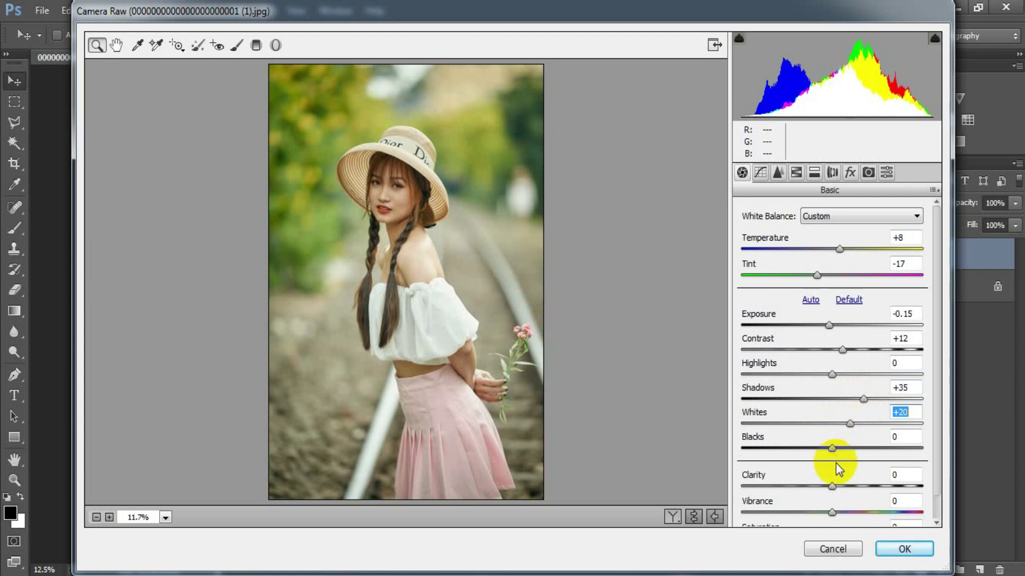
{"action": "left_click_drag", "start_coordinate": [831, 448], "coordinate": [817, 451]}
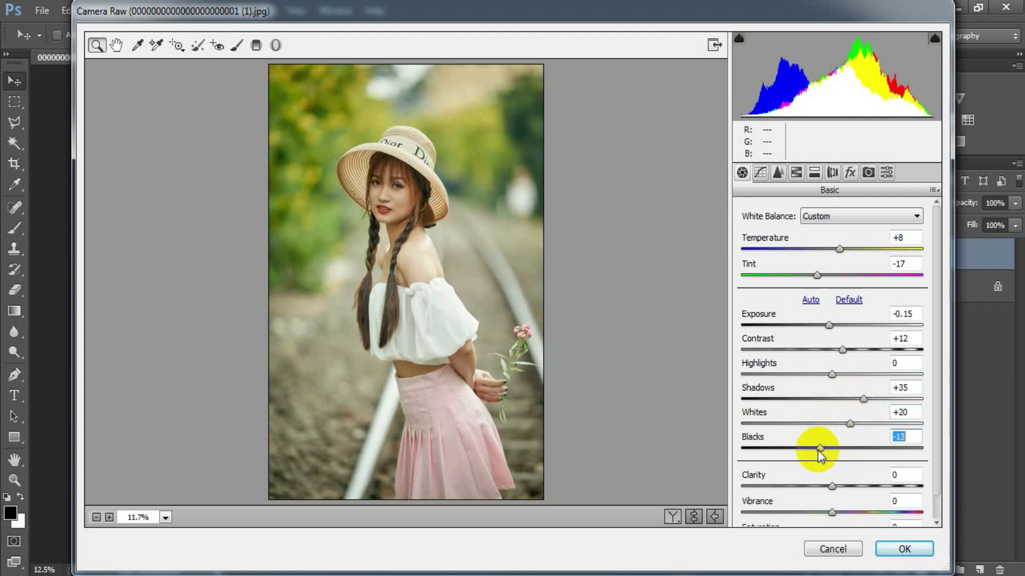
Step: Set Clarity to +25, Vibrance to +25 and Saturation to +10 in the basic adjustments
{"action": "left_click_drag", "start_coordinate": [937, 447], "coordinate": [937, 473]}
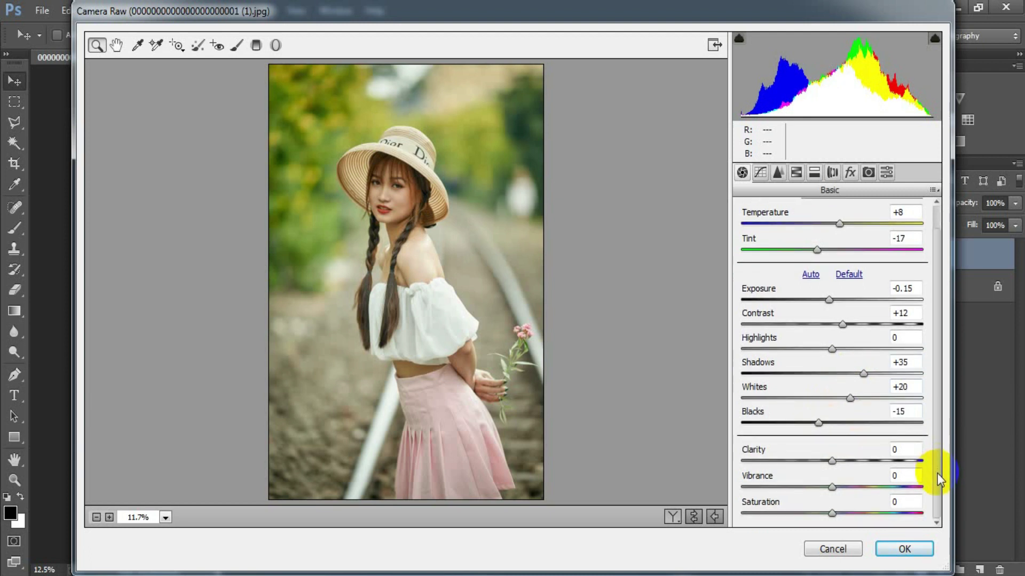
{"action": "left_click_drag", "start_coordinate": [832, 461], "coordinate": [856, 463]}
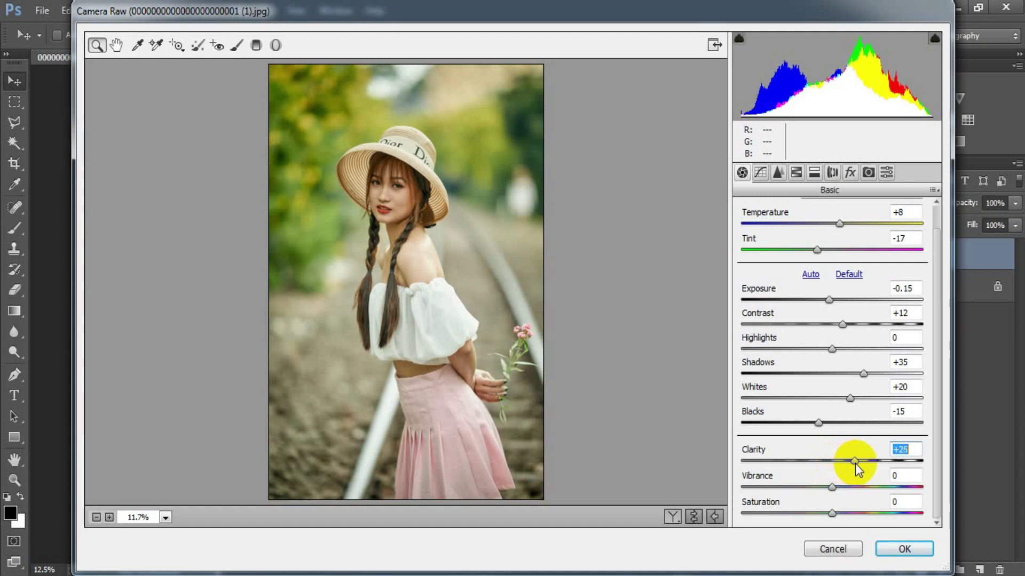
{"action": "left_click_drag", "start_coordinate": [833, 488], "coordinate": [842, 513]}
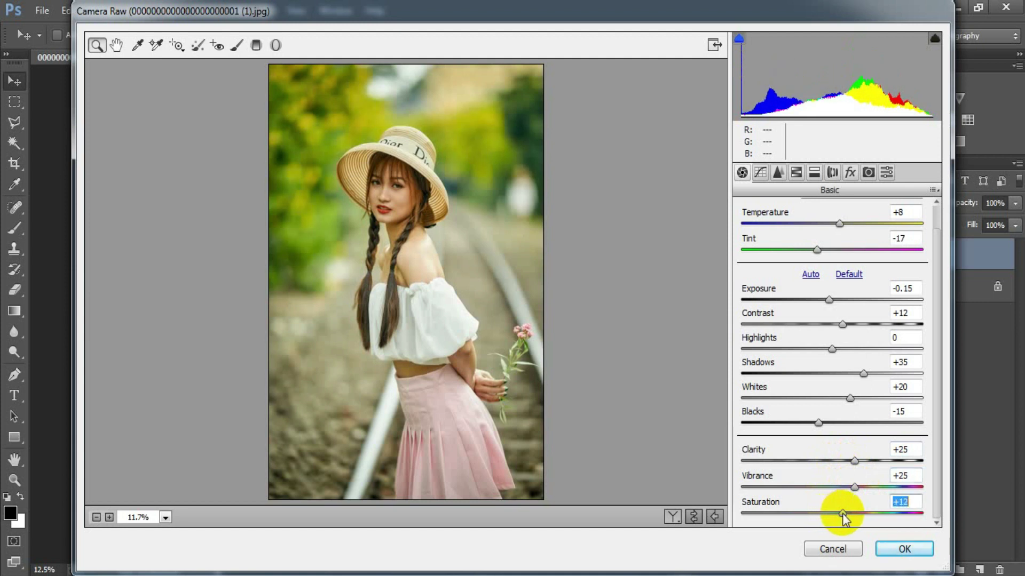
{"action": "left_click_drag", "start_coordinate": [842, 514], "coordinate": [841, 514]}
{"action": "left_click", "coordinate": [909, 501]}
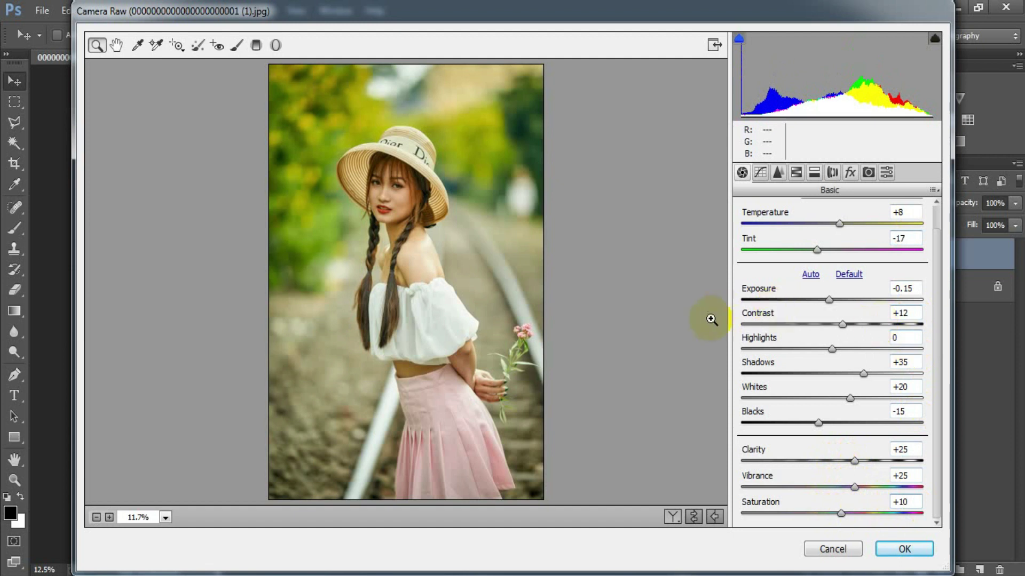
Step: Sharpen the photo with Amount 40, Detail 38 and Masking 100
{"action": "left_click", "coordinate": [778, 172]}
{"action": "left_click_drag", "start_coordinate": [742, 238], "coordinate": [792, 241]}
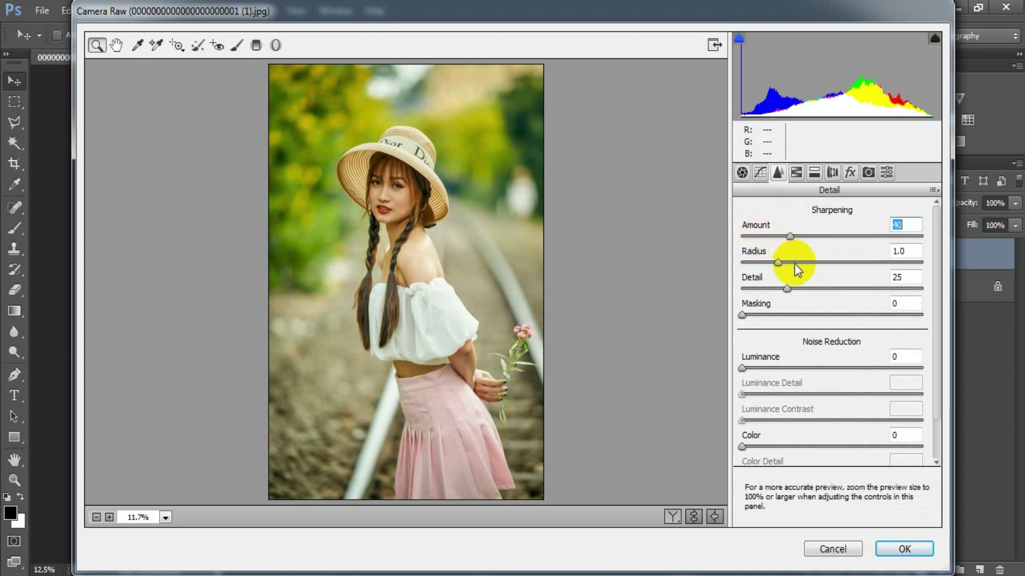
{"action": "left_click_drag", "start_coordinate": [787, 289], "coordinate": [808, 290]}
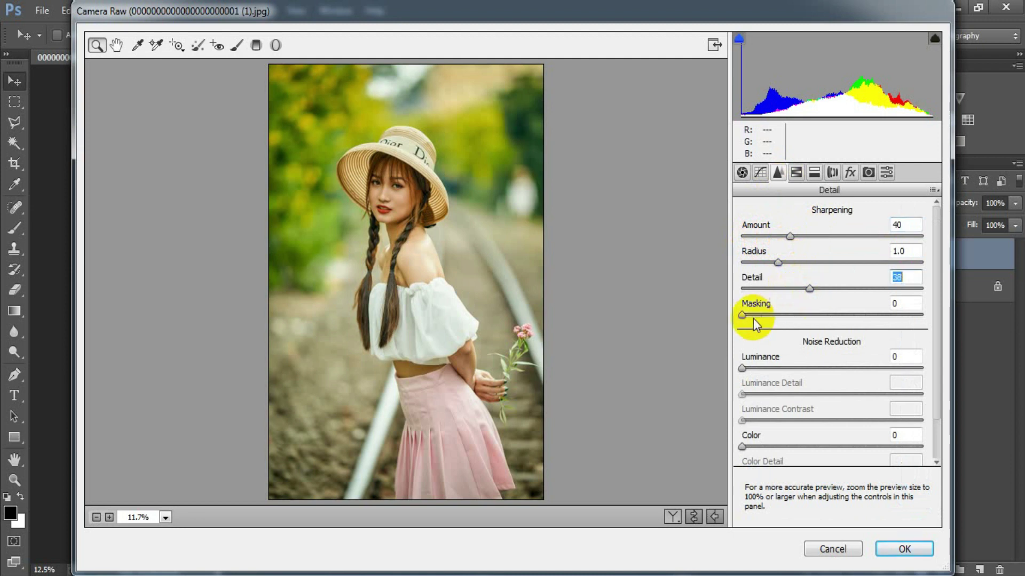
{"action": "left_click_drag", "start_coordinate": [744, 315], "coordinate": [927, 315]}
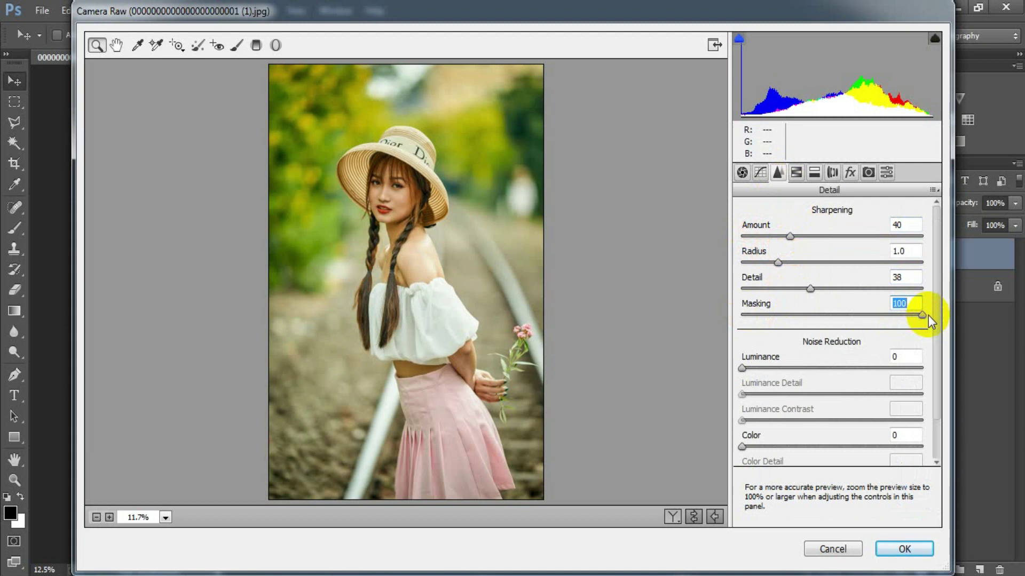
Step: Apply noise reduction with Luminance 40, Luminance Contrast 23, Color 28 and Color Smoothness 55
{"action": "left_click_drag", "start_coordinate": [741, 368], "coordinate": [809, 369]}
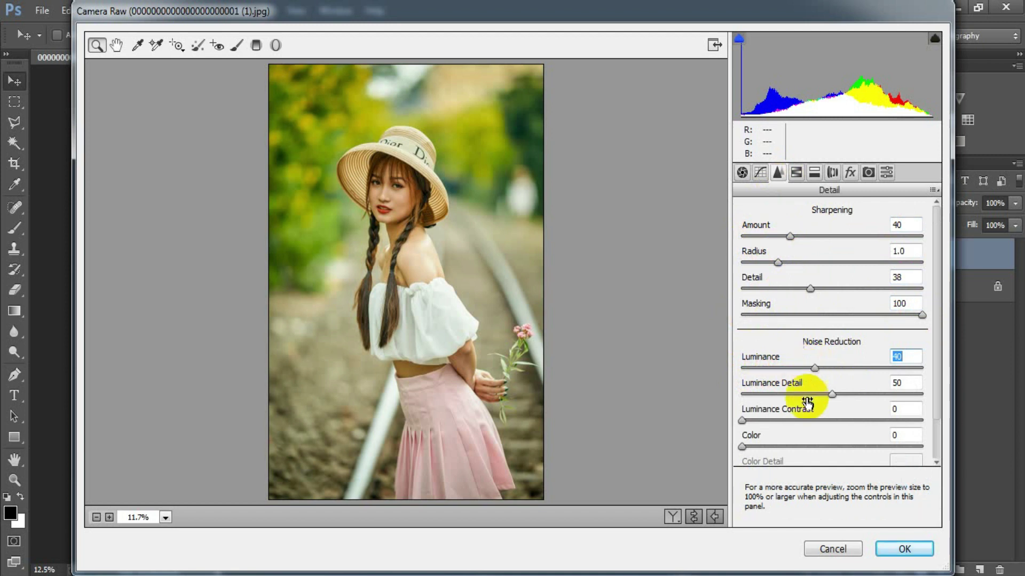
{"action": "left_click_drag", "start_coordinate": [746, 420], "coordinate": [787, 421]}
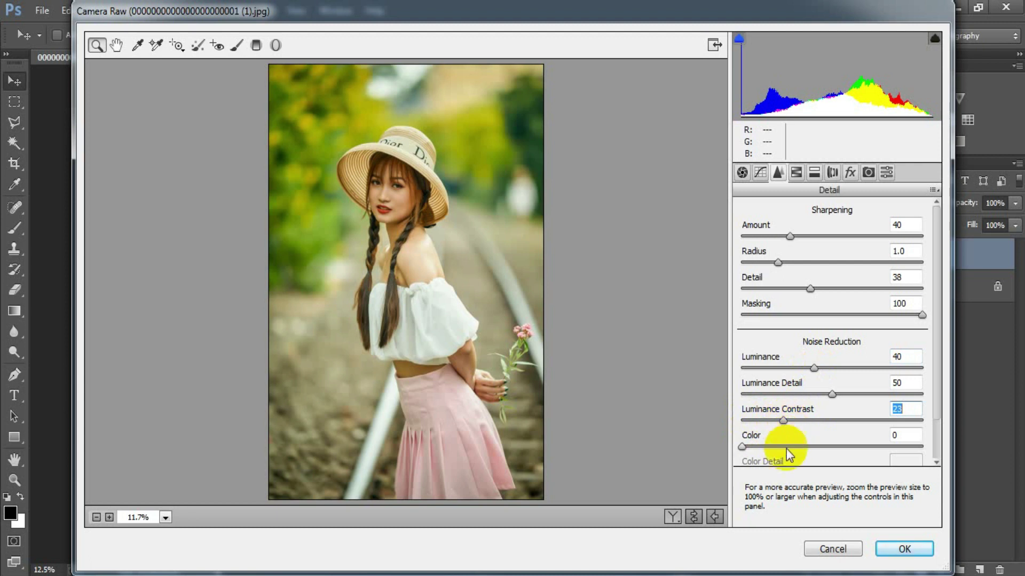
{"action": "left_click_drag", "start_coordinate": [742, 446], "coordinate": [797, 446]}
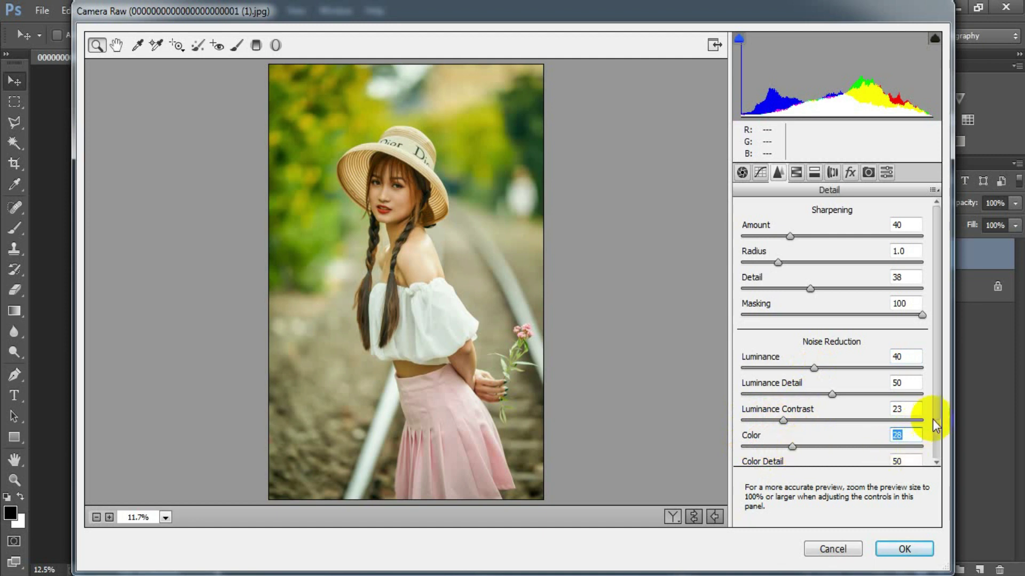
{"action": "left_click_drag", "start_coordinate": [937, 409], "coordinate": [937, 449]}
{"action": "left_click_drag", "start_coordinate": [831, 451], "coordinate": [841, 453]}
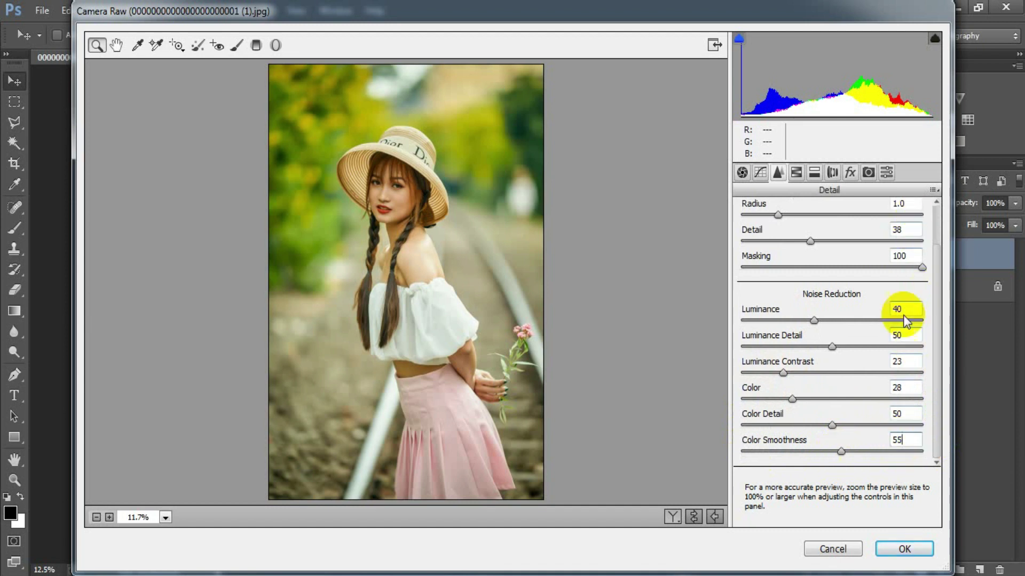
Step: Shift the HSL hues to Yellows -100, Greens -94, Aquas -1, Blues -8, Purples -39 and Magentas -40
{"action": "left_click", "coordinate": [797, 177]}
{"action": "left_click", "coordinate": [747, 235]}
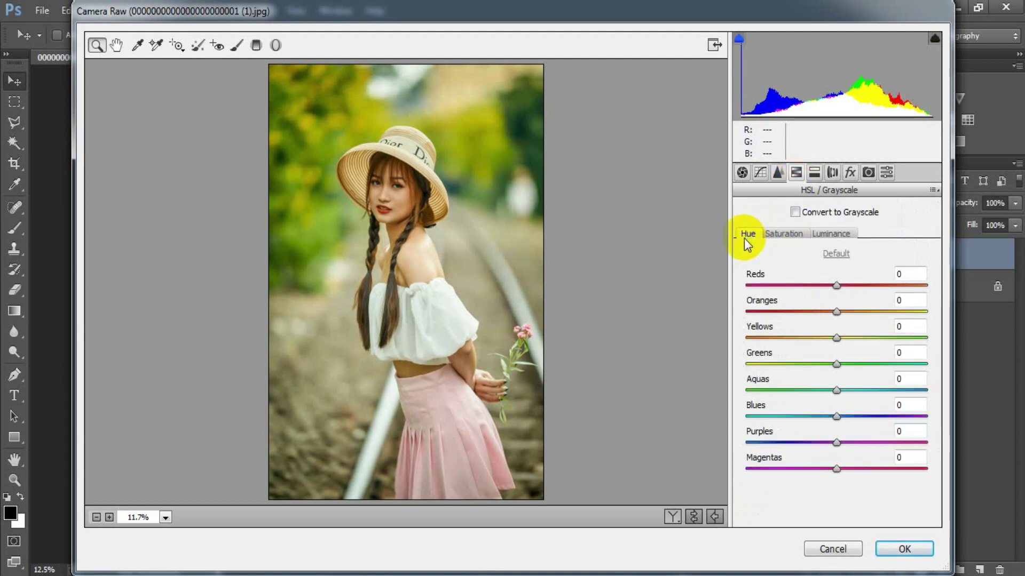
{"action": "left_click_drag", "start_coordinate": [836, 339], "coordinate": [738, 338]}
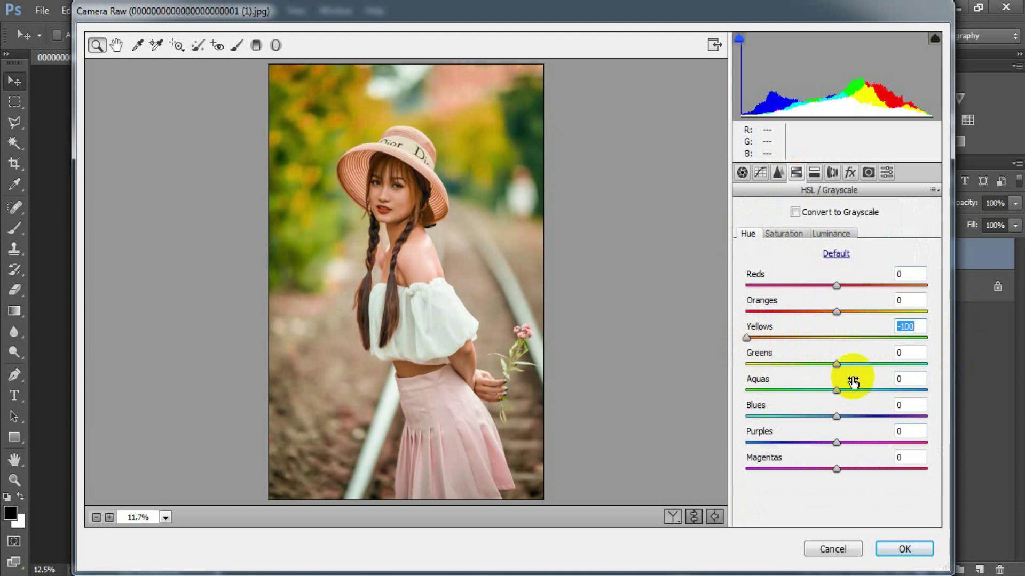
{"action": "left_click_drag", "start_coordinate": [836, 364], "coordinate": [752, 366]}
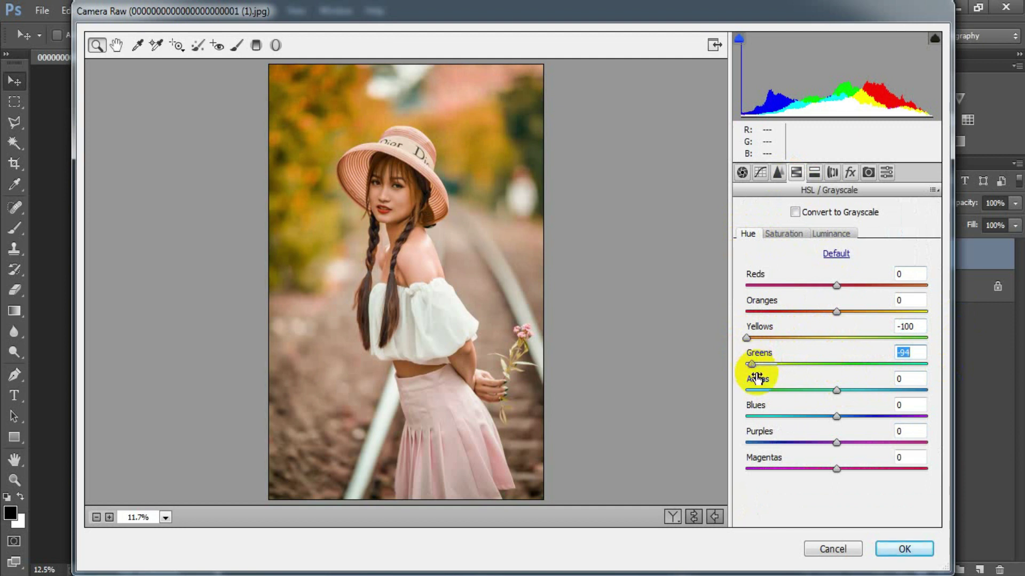
{"action": "left_click", "coordinate": [836, 390]}
{"action": "left_click_drag", "start_coordinate": [836, 394], "coordinate": [803, 449]}
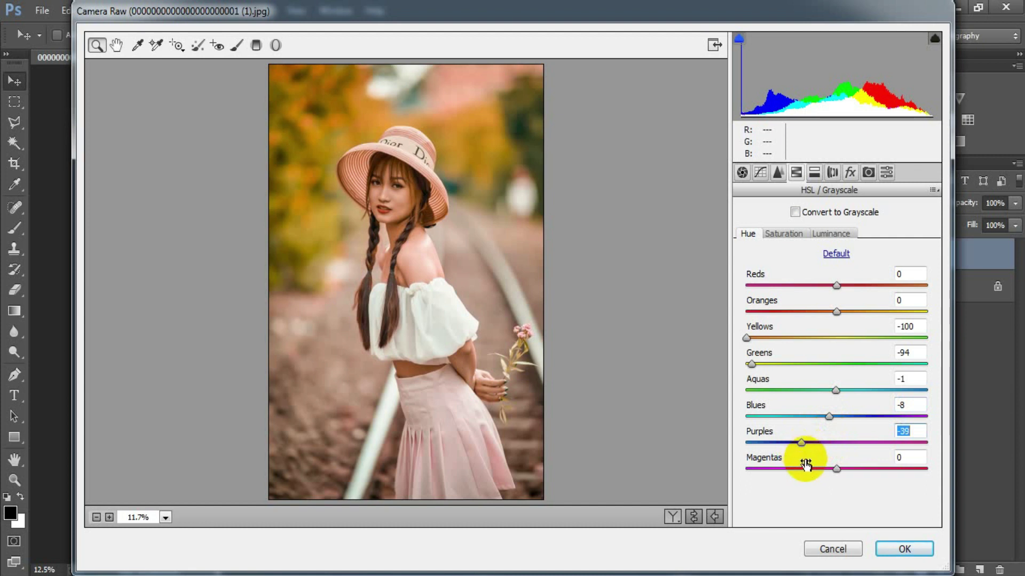
{"action": "left_click_drag", "start_coordinate": [828, 469], "coordinate": [797, 470]}
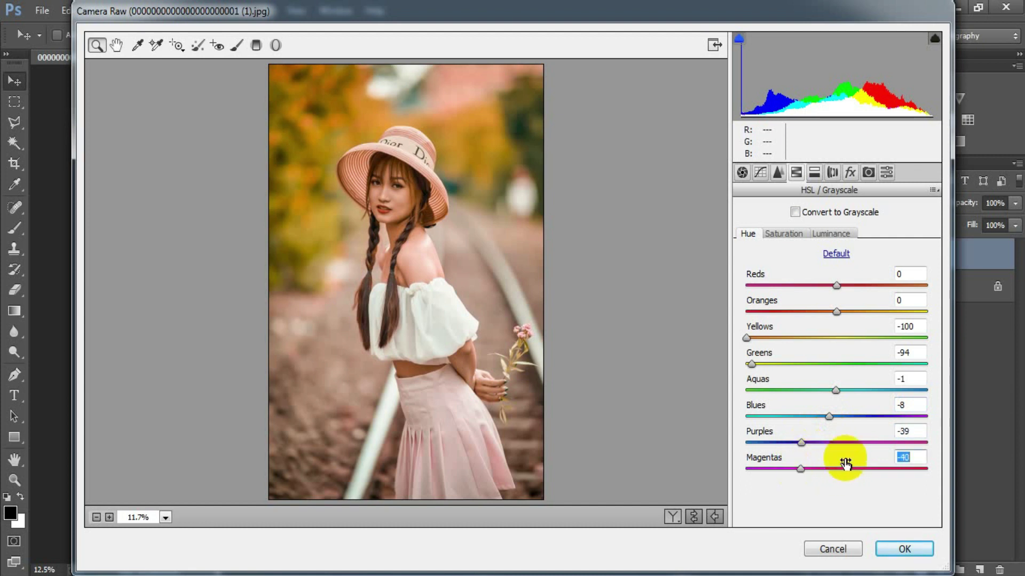
{"action": "left_click", "coordinate": [907, 457]}
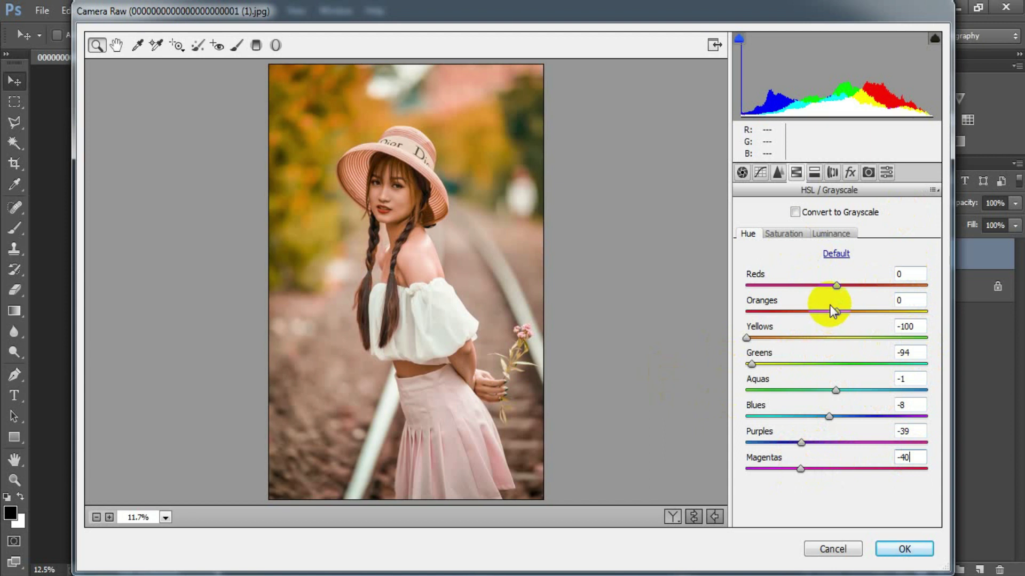
Step: Set the HSL saturation to Oranges -40, Yellows -94, Greens -100, Aquas +6, Blues -16, Purples -24 and Magentas -13
{"action": "left_click", "coordinate": [778, 235]}
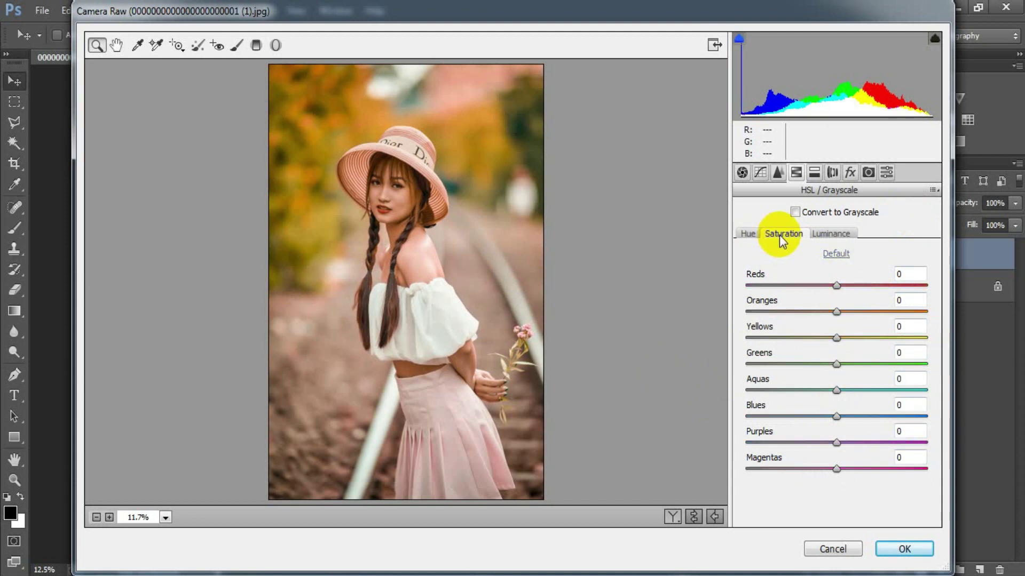
{"action": "left_click_drag", "start_coordinate": [837, 312], "coordinate": [752, 340]}
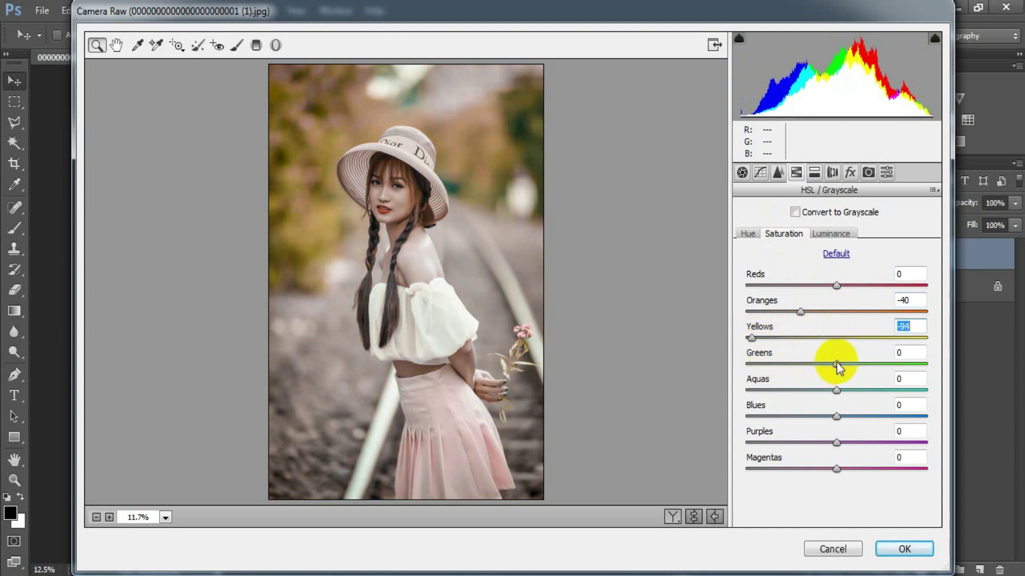
{"action": "left_click_drag", "start_coordinate": [836, 363], "coordinate": [737, 370]}
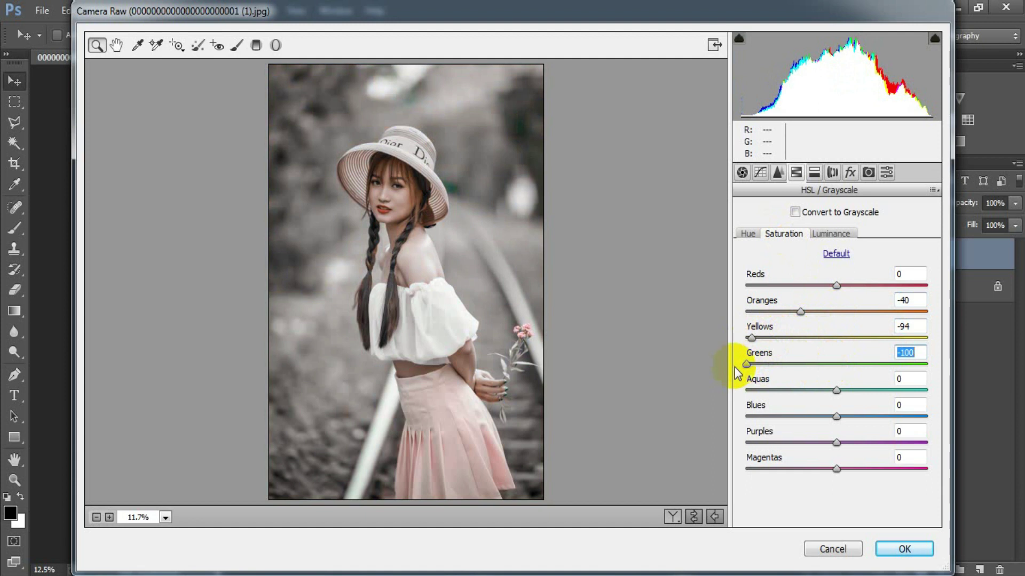
{"action": "left_click_drag", "start_coordinate": [836, 391], "coordinate": [846, 394]}
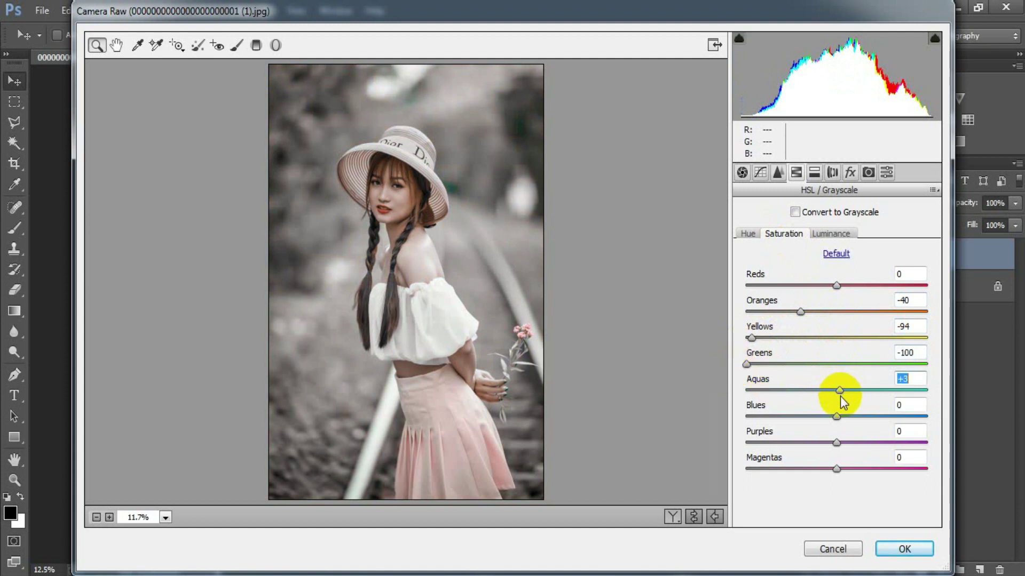
{"action": "left_click_drag", "start_coordinate": [842, 397], "coordinate": [843, 397]}
{"action": "left_click_drag", "start_coordinate": [837, 417], "coordinate": [827, 417]}
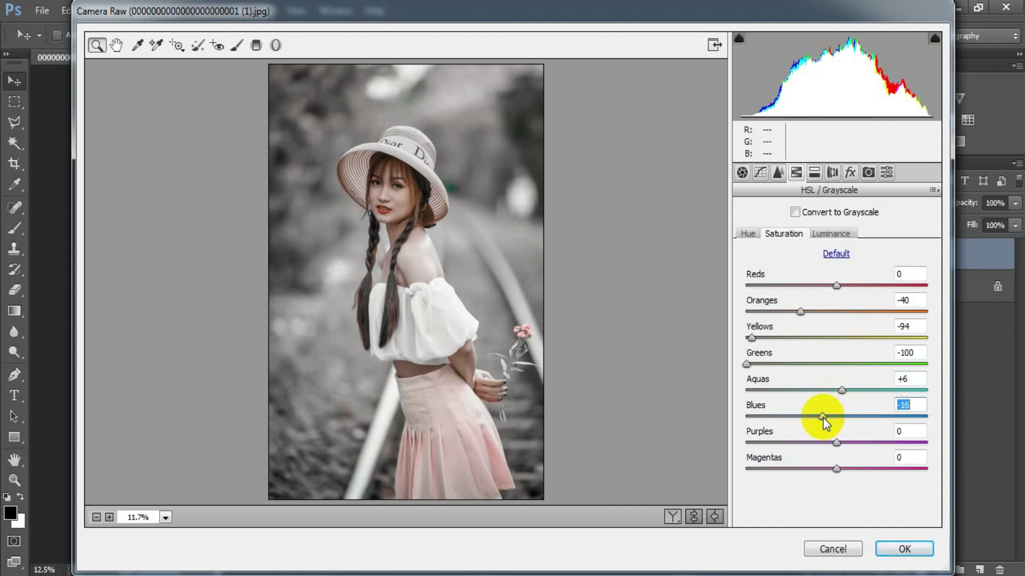
{"action": "left_click_drag", "start_coordinate": [836, 443], "coordinate": [825, 470]}
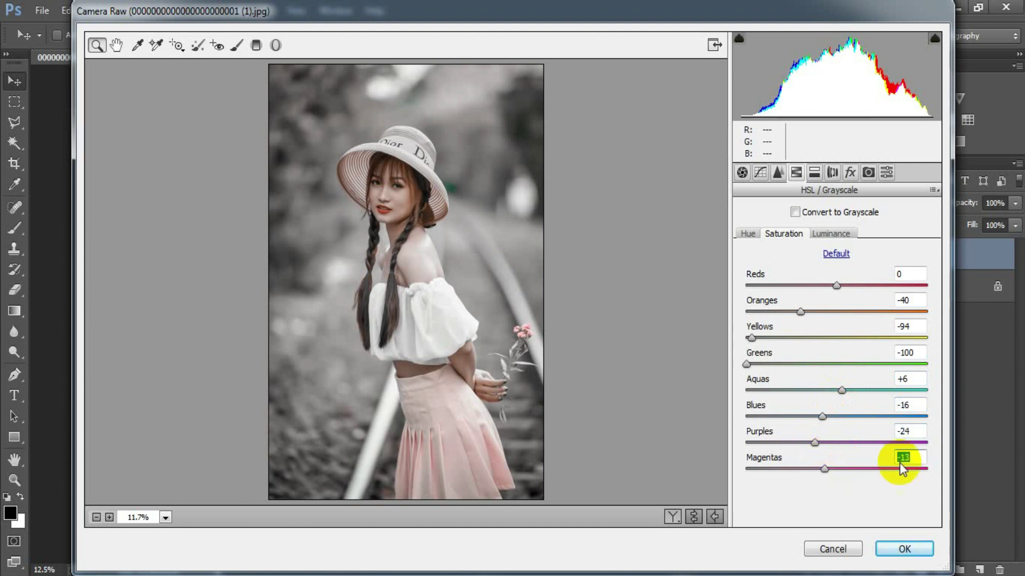
{"action": "left_click", "coordinate": [913, 457]}
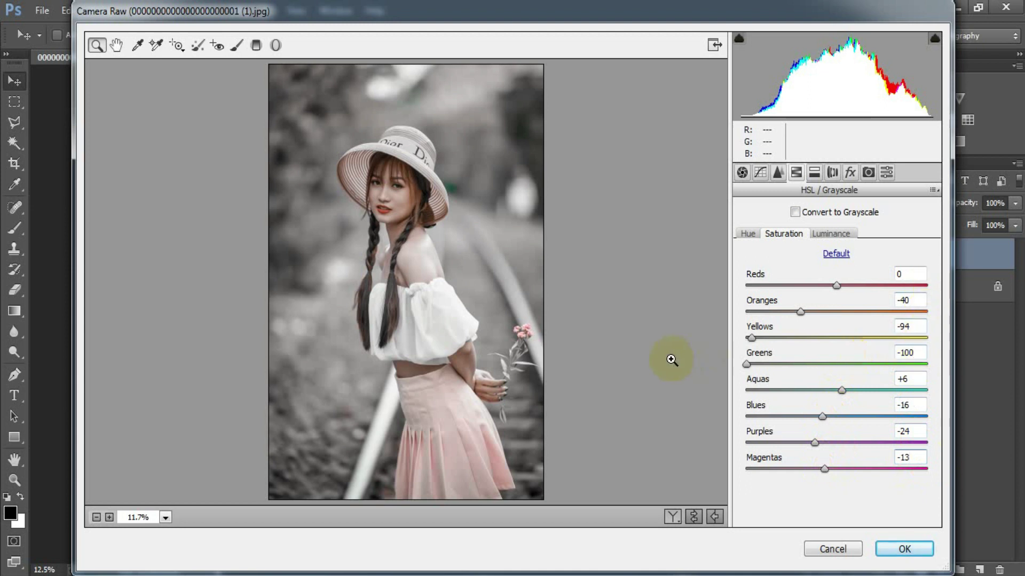
Step: Set the HSL luminance to Oranges +22, Yellows +72, Greens +97, Aquas +5, Blues +28, Purples +60 and Magentas +5
{"action": "left_click", "coordinate": [826, 234]}
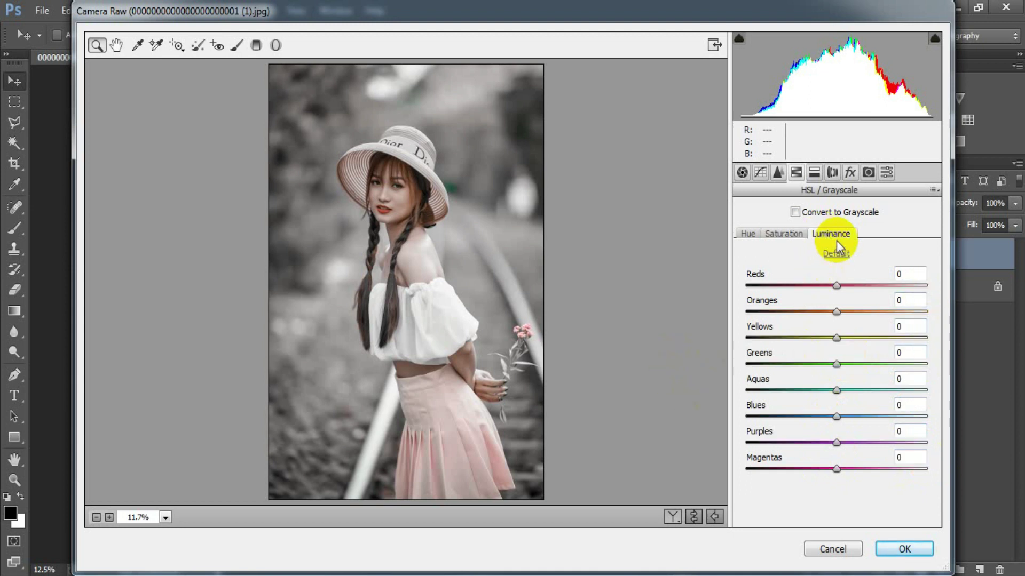
{"action": "left_click_drag", "start_coordinate": [837, 311], "coordinate": [857, 312]}
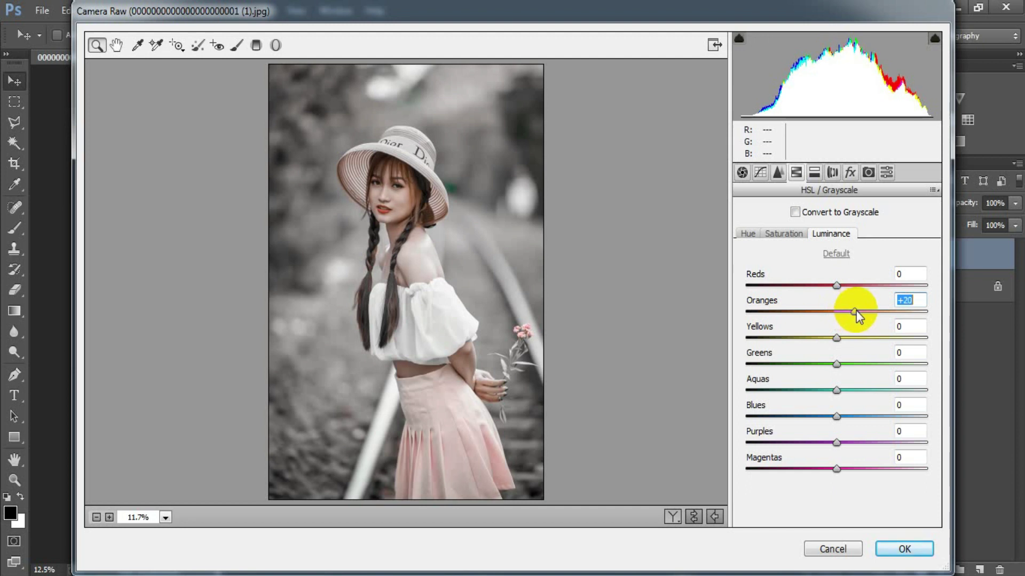
{"action": "left_click_drag", "start_coordinate": [856, 311], "coordinate": [857, 311]}
{"action": "left_click_drag", "start_coordinate": [835, 344], "coordinate": [901, 336]}
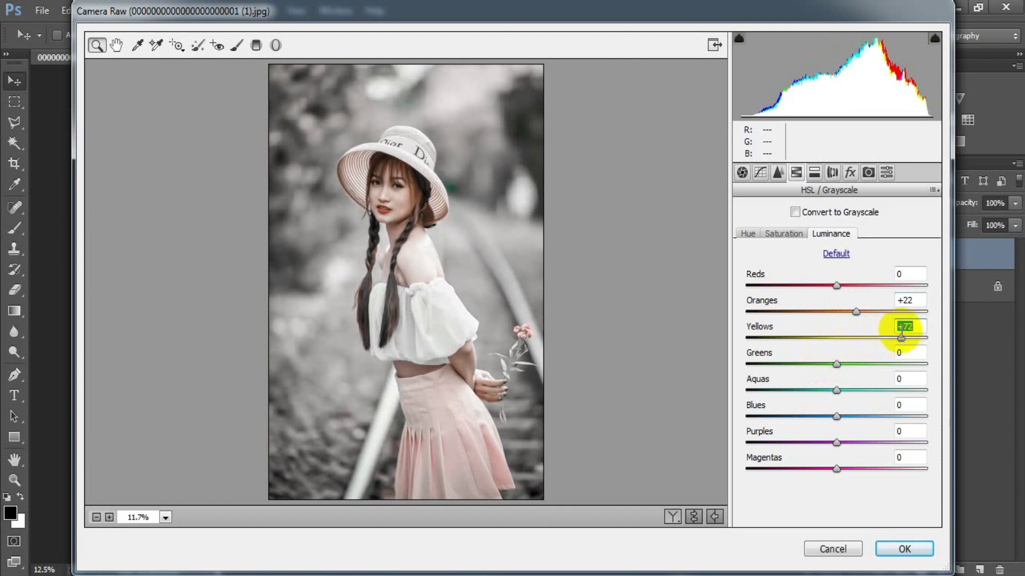
{"action": "left_click_drag", "start_coordinate": [836, 364], "coordinate": [899, 364]}
{"action": "left_click_drag", "start_coordinate": [906, 359], "coordinate": [927, 358]}
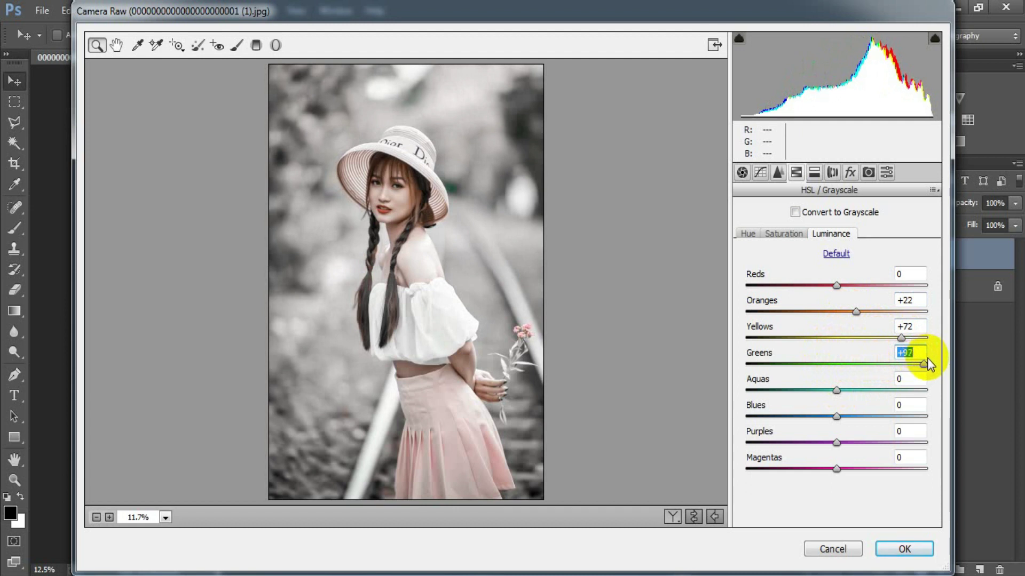
{"action": "left_click_drag", "start_coordinate": [836, 390], "coordinate": [843, 389]}
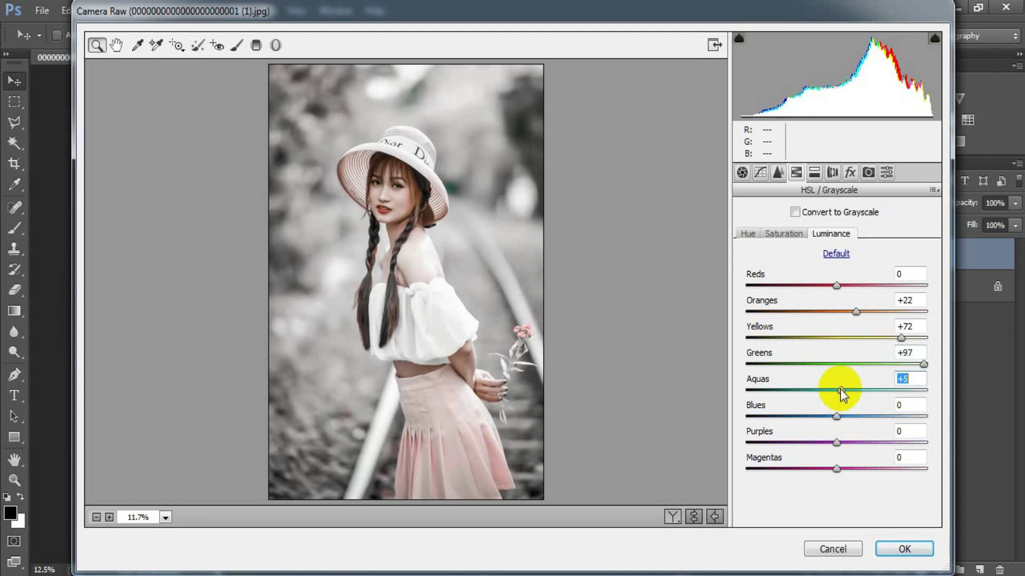
{"action": "left_click_drag", "start_coordinate": [836, 415], "coordinate": [860, 414]}
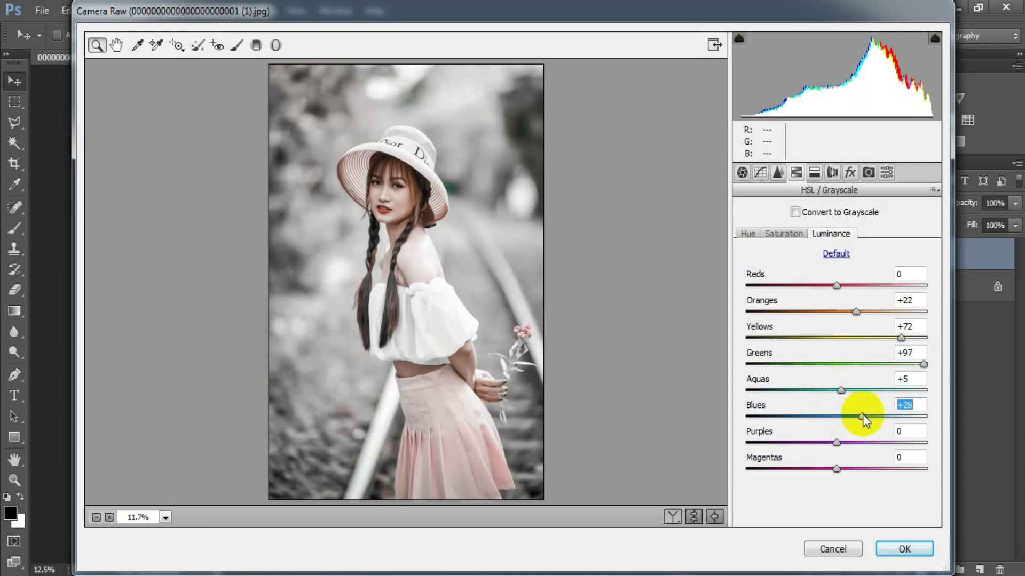
{"action": "left_click_drag", "start_coordinate": [837, 443], "coordinate": [873, 439]}
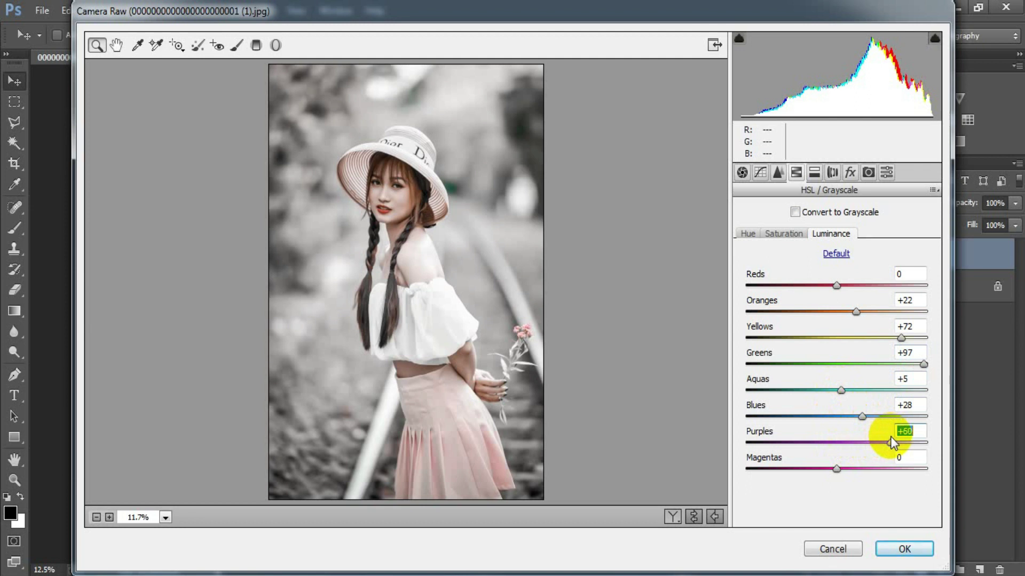
{"action": "left_click_drag", "start_coordinate": [837, 470], "coordinate": [841, 472]}
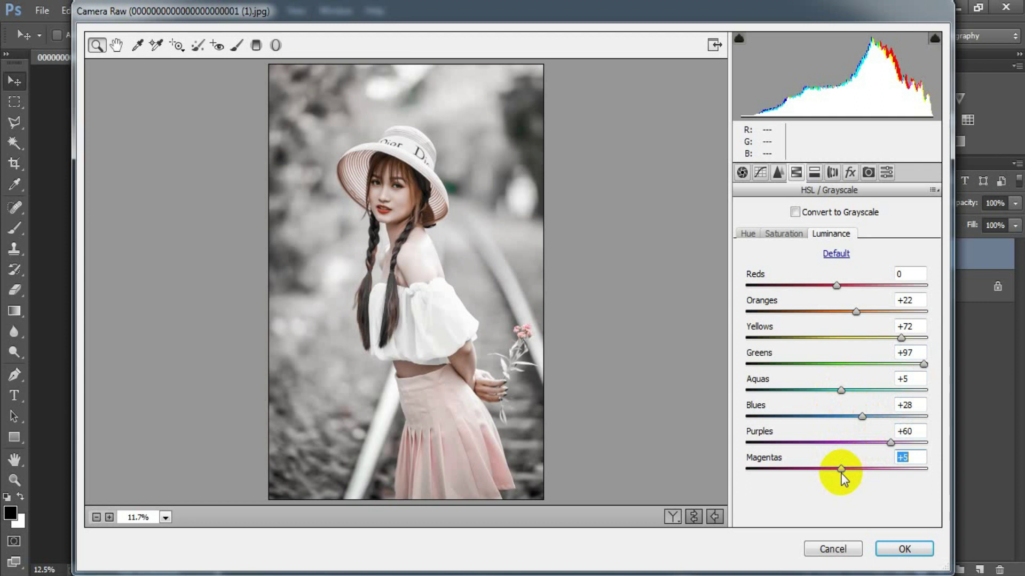
{"action": "left_click", "coordinate": [920, 457]}
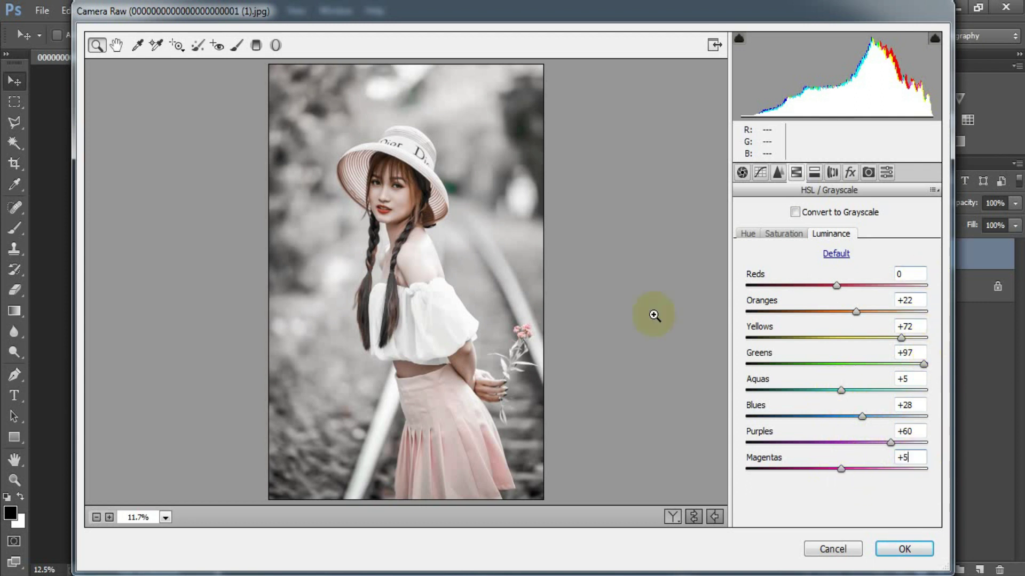
Step: Split-tone the photo with Highlights at Hue 239 and Saturation 21, and Shadows at Hue 240 and Saturation 9
{"action": "left_click", "coordinate": [814, 172]}
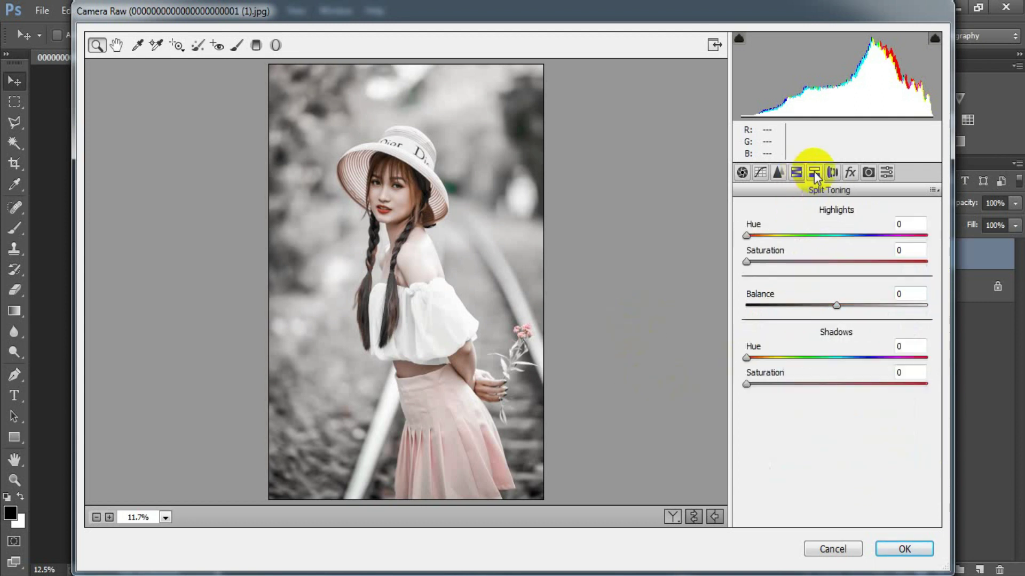
{"action": "left_click_drag", "start_coordinate": [748, 235], "coordinate": [867, 235]}
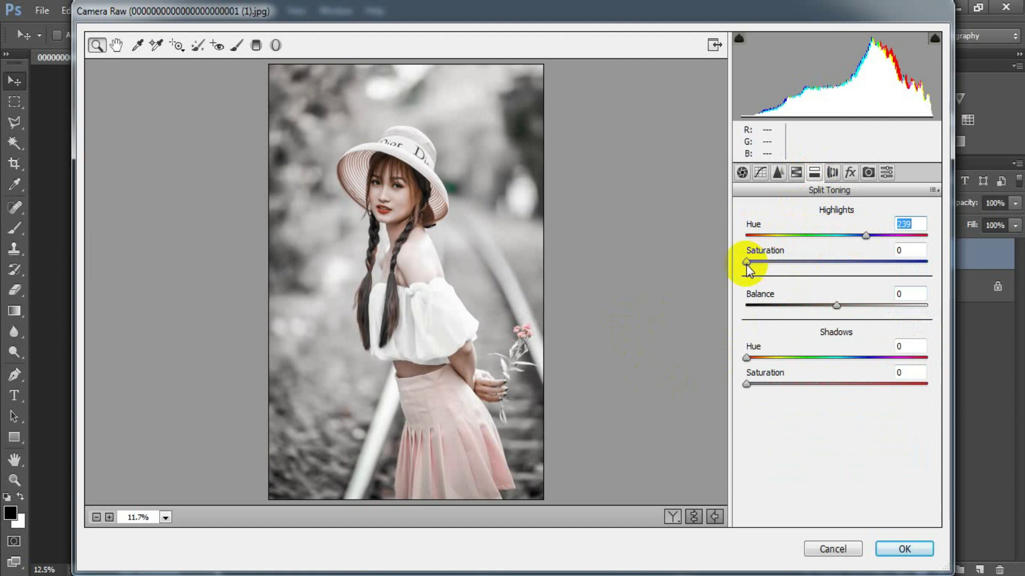
{"action": "left_click_drag", "start_coordinate": [746, 263], "coordinate": [785, 266]}
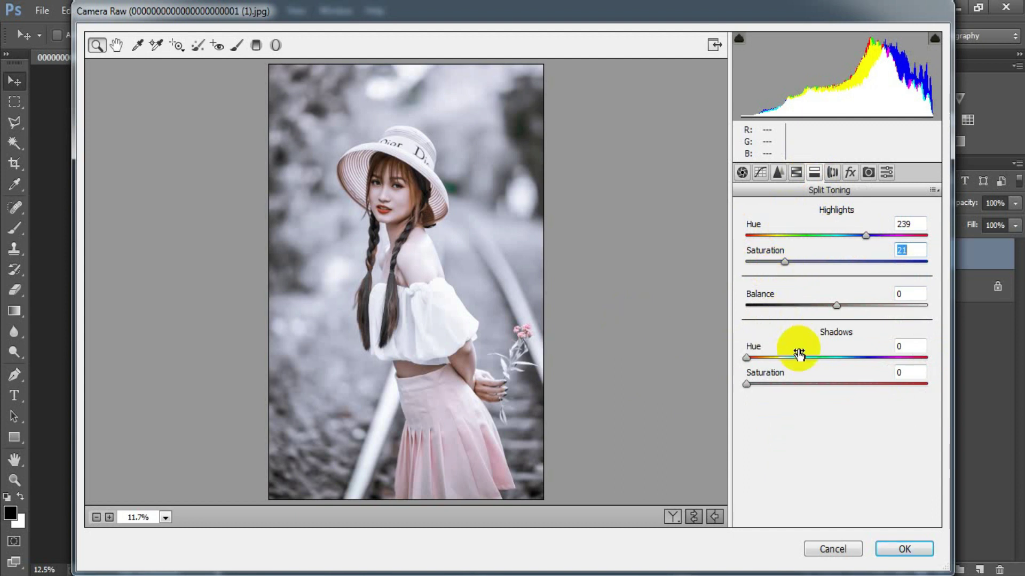
{"action": "left_click_drag", "start_coordinate": [759, 356], "coordinate": [870, 360]}
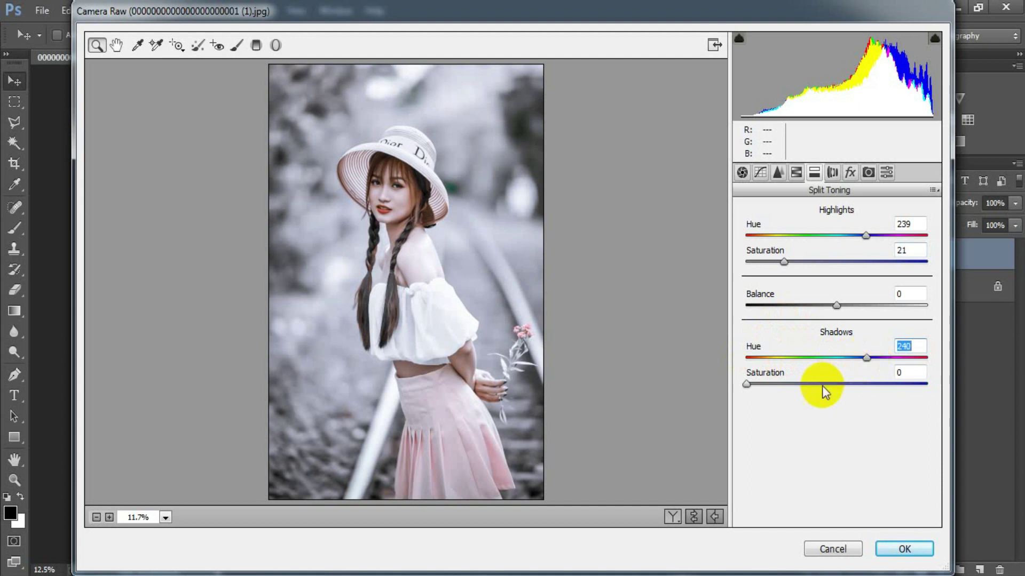
{"action": "left_click_drag", "start_coordinate": [748, 382], "coordinate": [764, 382]}
{"action": "left_click", "coordinate": [918, 374]}
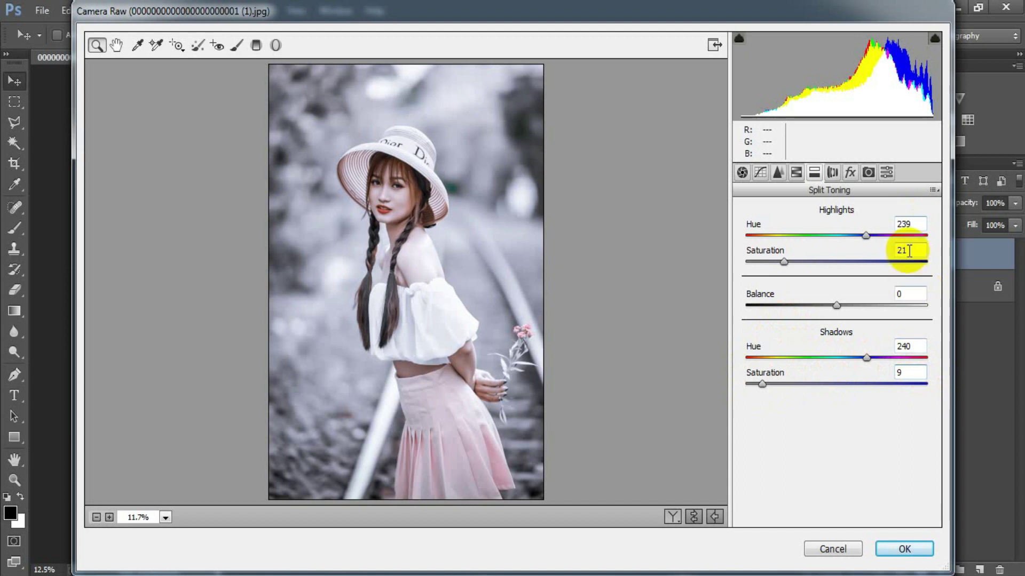
Step: Add a Highlight Priority post-crop vignette with Amount -16 and Midpoint 55
{"action": "left_click", "coordinate": [849, 173]}
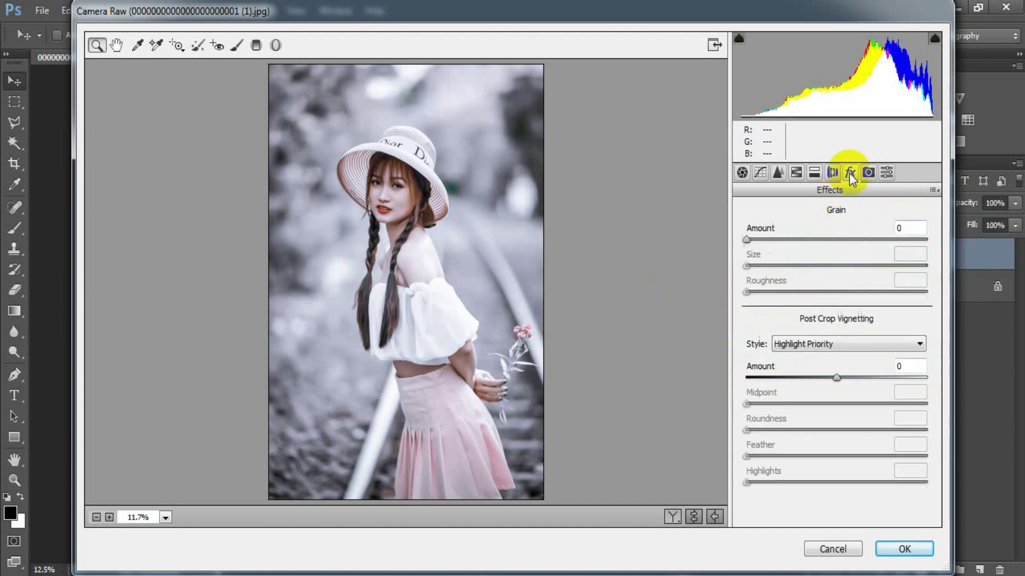
{"action": "left_click_drag", "start_coordinate": [837, 380], "coordinate": [822, 381]}
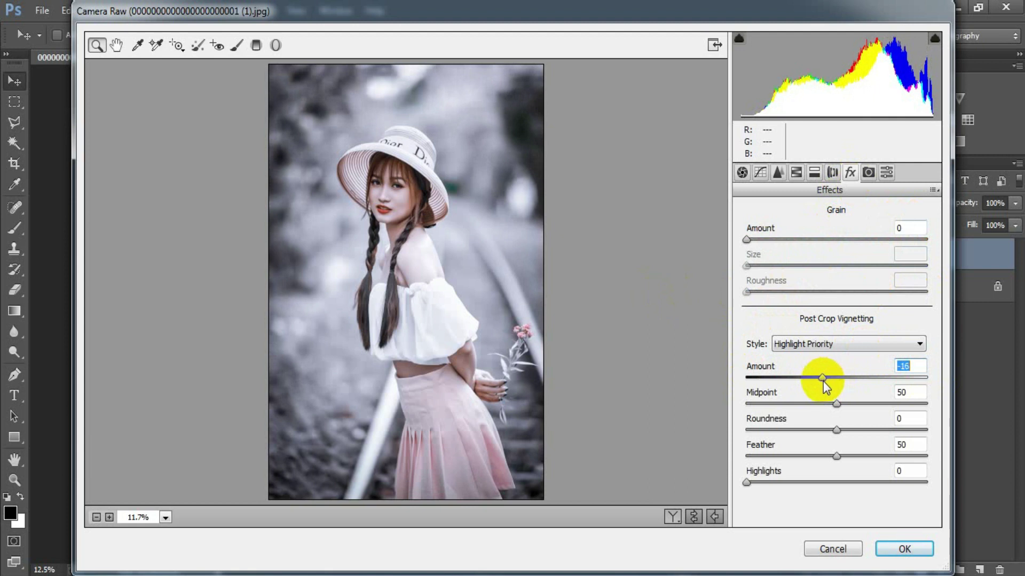
{"action": "left_click_drag", "start_coordinate": [836, 410], "coordinate": [844, 409]}
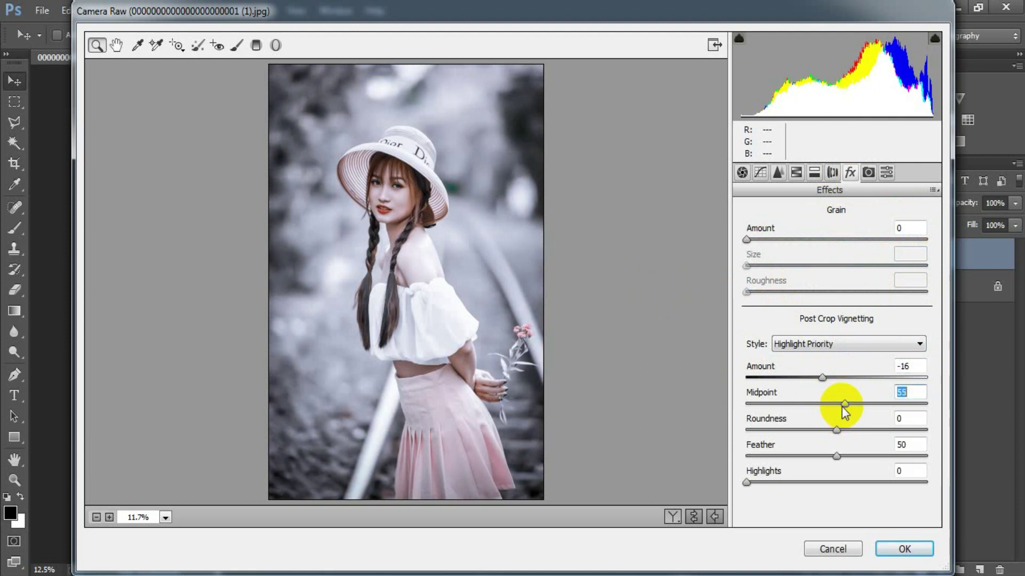
{"action": "left_click", "coordinate": [919, 420]}
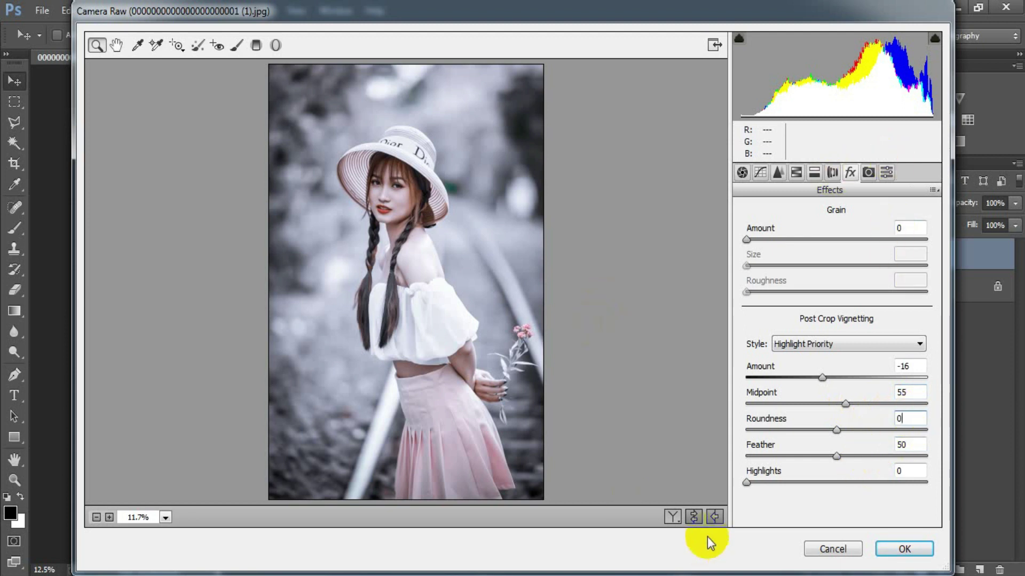
Step: Compare the photo before and after side by side, and apply the Camera Raw adjustments to the layer
{"action": "left_click", "coordinate": [692, 516]}
{"action": "left_click", "coordinate": [693, 516]}
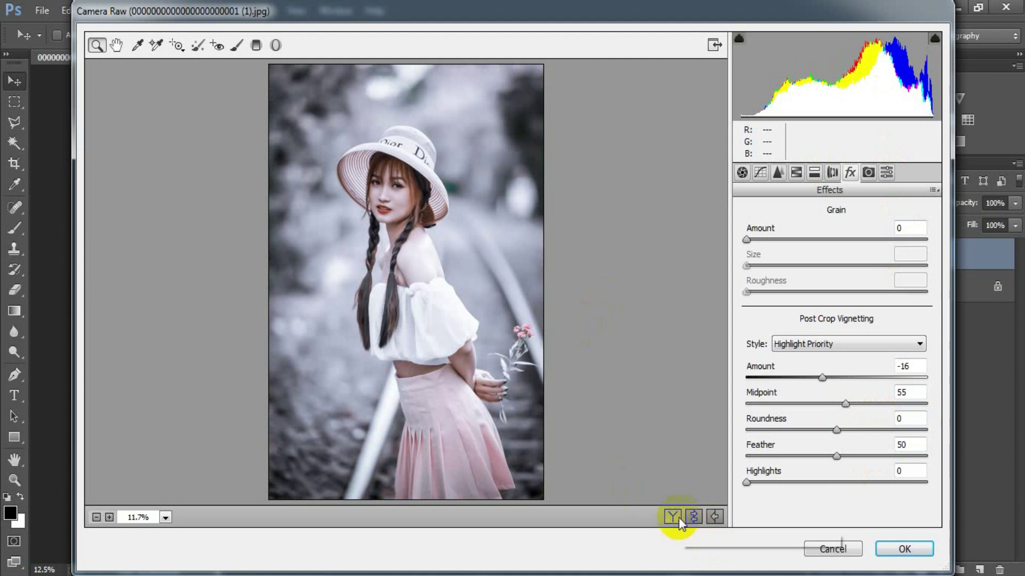
{"action": "left_click", "coordinate": [672, 517]}
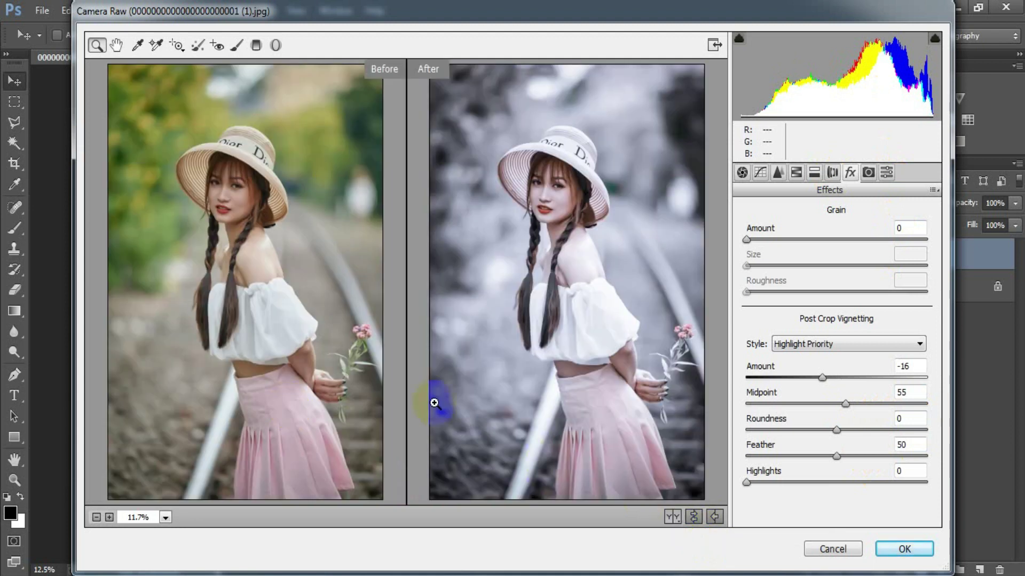
{"action": "left_click", "coordinate": [901, 550]}
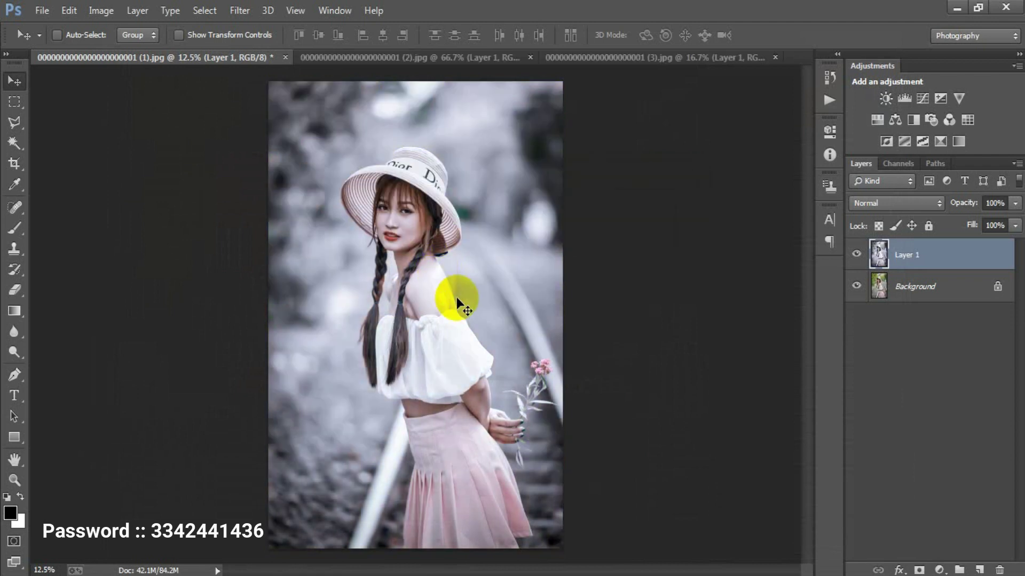
Step: Compare the graded and original versions of photo (2).jpg by toggling Layer 1's visibility, leaving the layer shown
{"action": "left_click", "coordinate": [421, 57]}
{"action": "left_click", "coordinate": [856, 250]}
{"action": "left_click", "coordinate": [856, 249]}
{"action": "left_click", "coordinate": [856, 250]}
{"action": "left_click", "coordinate": [856, 250]}
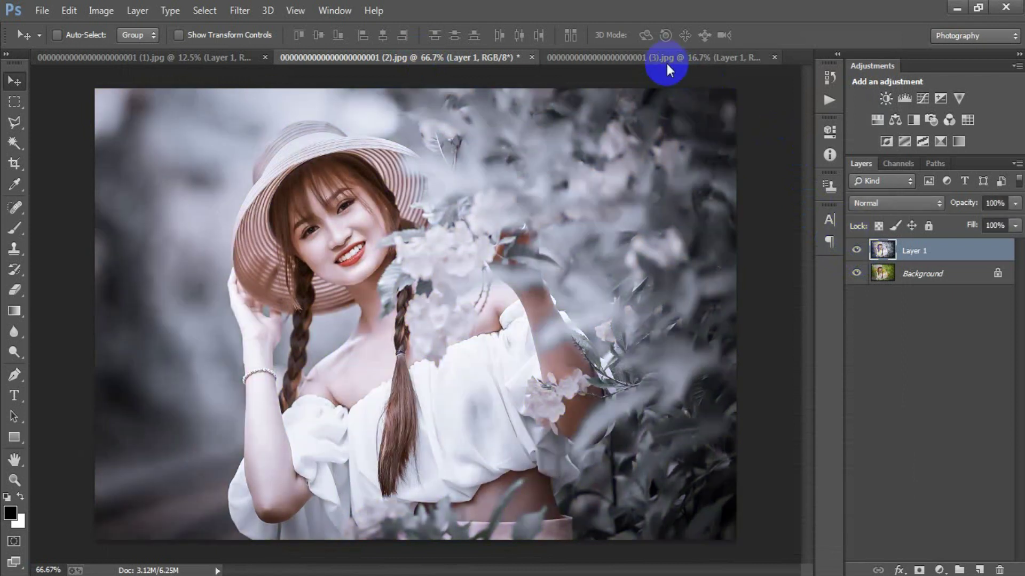
Step: Compare the graded and original versions of photo (3).jpg by toggling Layer 1's visibility, leaving the layer shown
{"action": "left_click", "coordinate": [664, 57]}
{"action": "left_click", "coordinate": [856, 249]}
{"action": "left_click", "coordinate": [856, 250]}
{"action": "left_click", "coordinate": [856, 249]}
{"action": "left_click", "coordinate": [856, 249]}
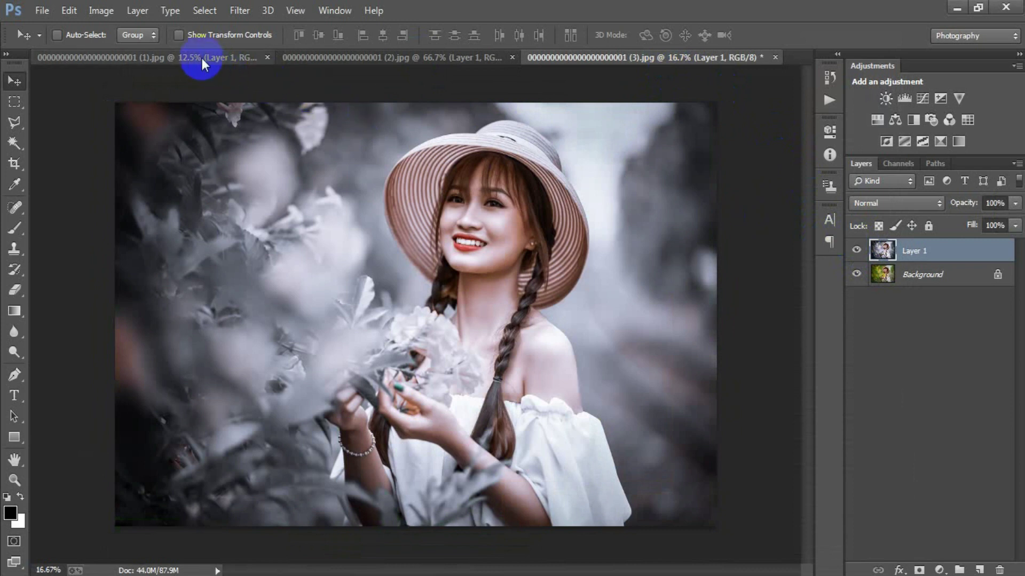
Step: Return to photo (1).jpg and compare its grade with the original by toggling Layer 1, leaving the layer shown
{"action": "left_click", "coordinate": [201, 57]}
{"action": "left_click", "coordinate": [860, 255]}
{"action": "left_click", "coordinate": [861, 255]}
{"action": "left_click", "coordinate": [860, 255]}
{"action": "left_click", "coordinate": [860, 255]}
{"action": "left_click", "coordinate": [860, 255]}
{"action": "left_click", "coordinate": [860, 255]}
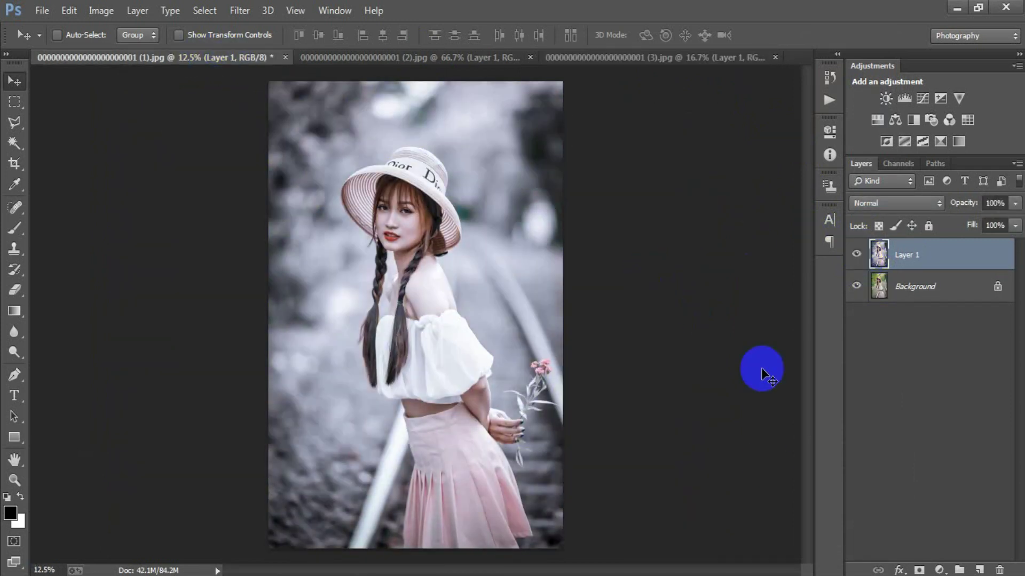